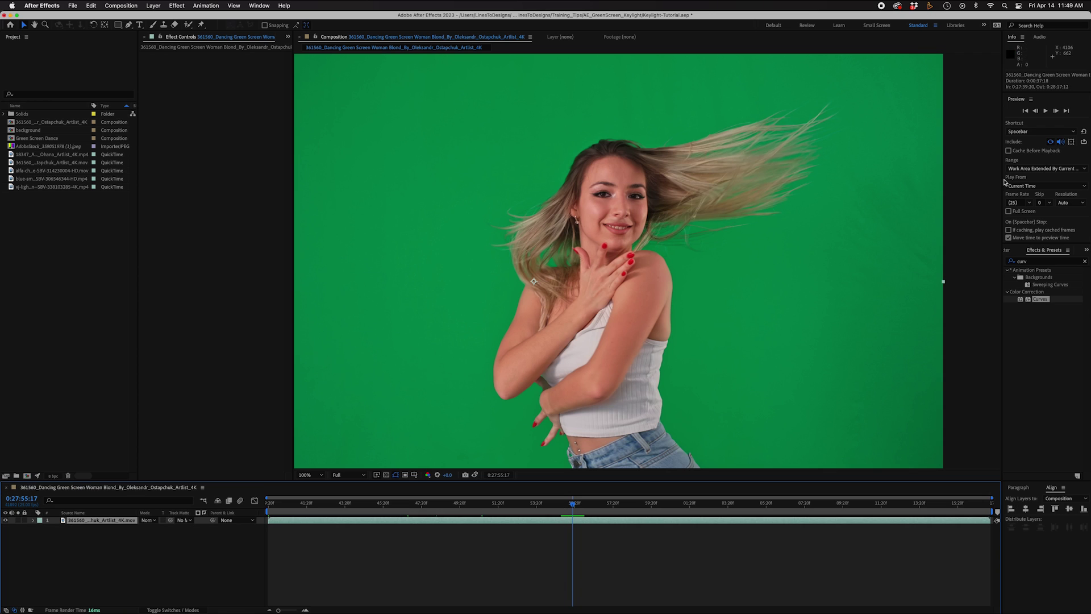
# Apply Keylight (1.2), found by searching 'key', to the dancer layer and check the transparency grid
pyautogui.doubleClick(1046, 263)
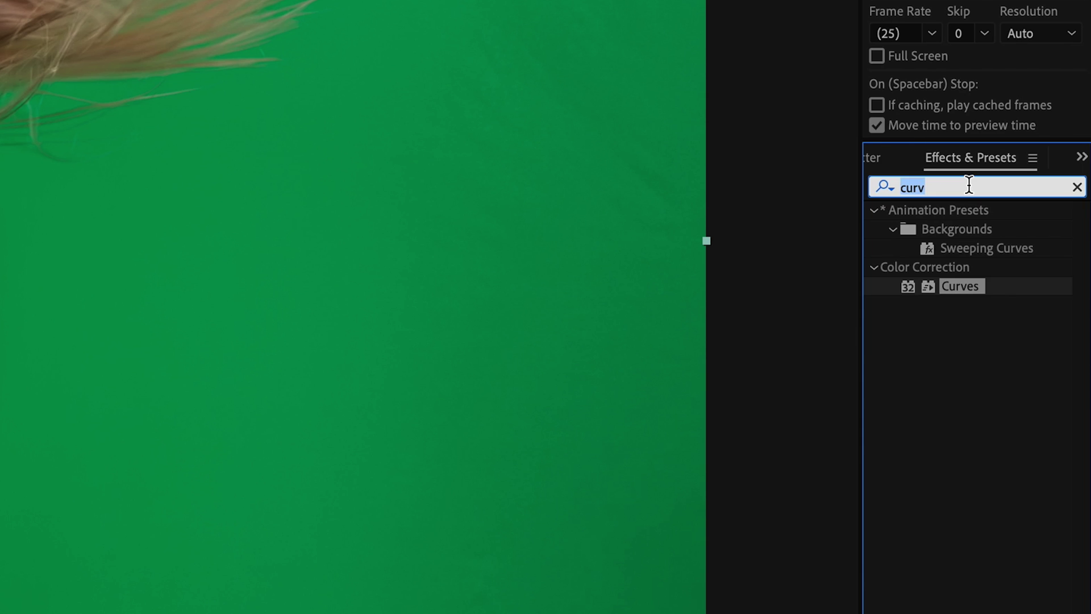
pyautogui.write('key')
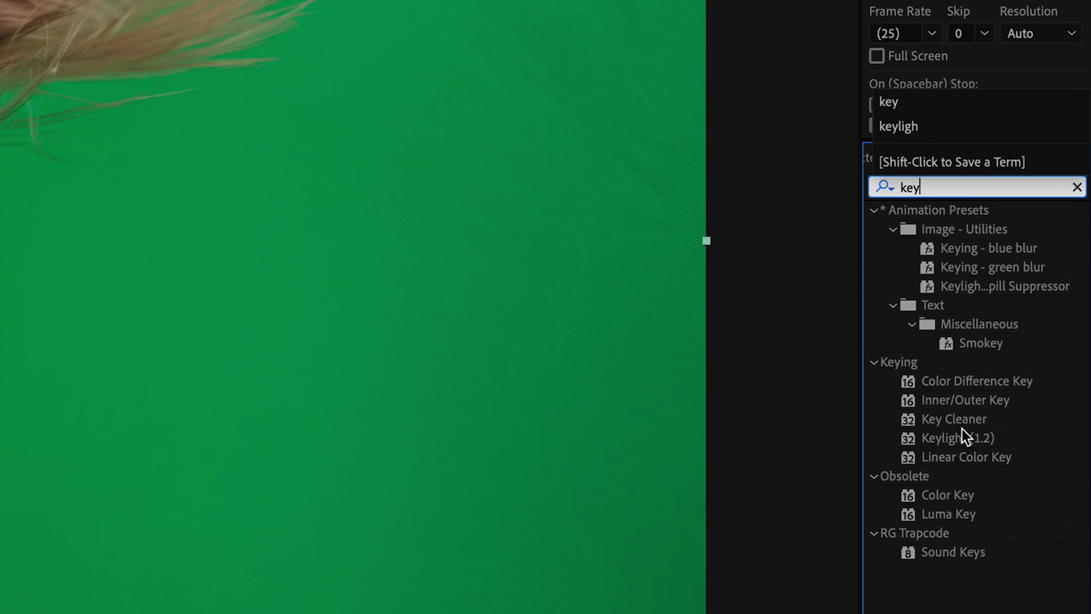
pyautogui.moveTo(962, 428); pyautogui.dragTo(92, 226)
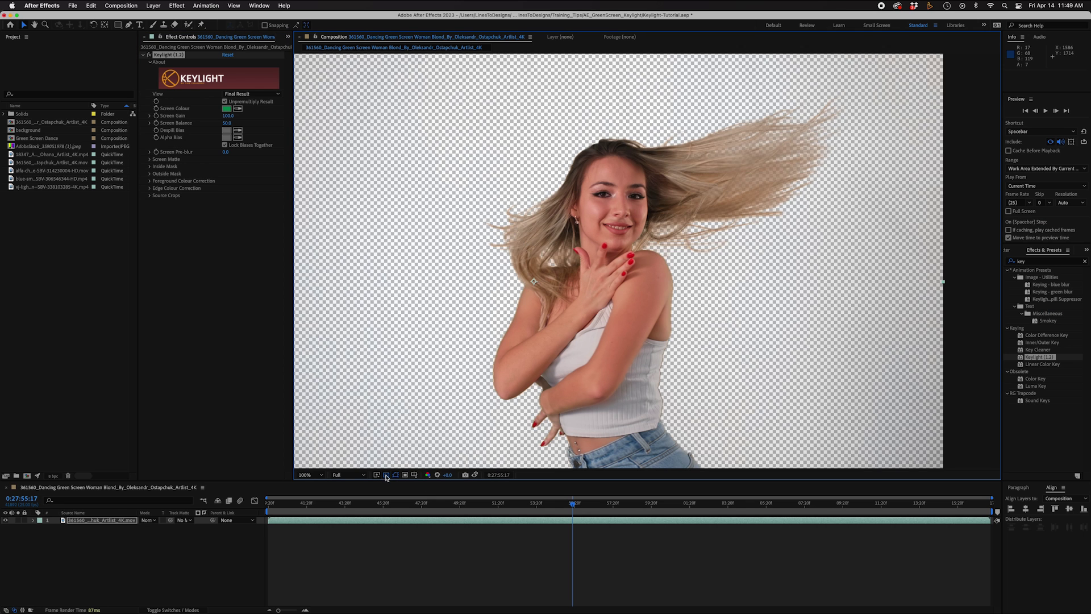
pyautogui.click(386, 475)
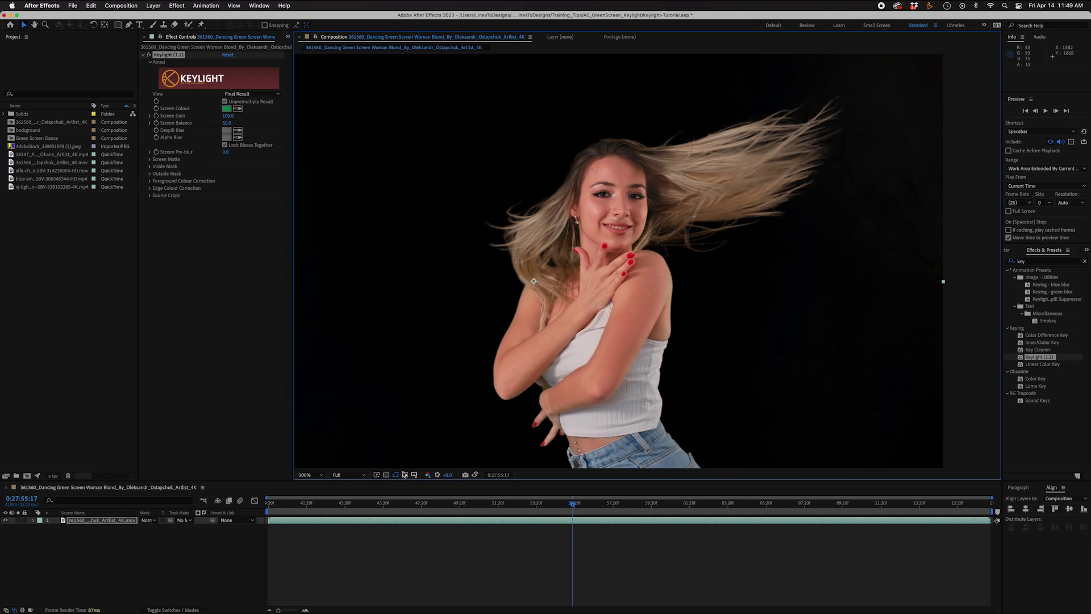
pyautogui.click(386, 475)
pyautogui.click(386, 475)
# View Keylight's Screen Matte, tighten it to Clip Black 41 and Clip White 98, then return to Final Result
pyautogui.click(238, 95)
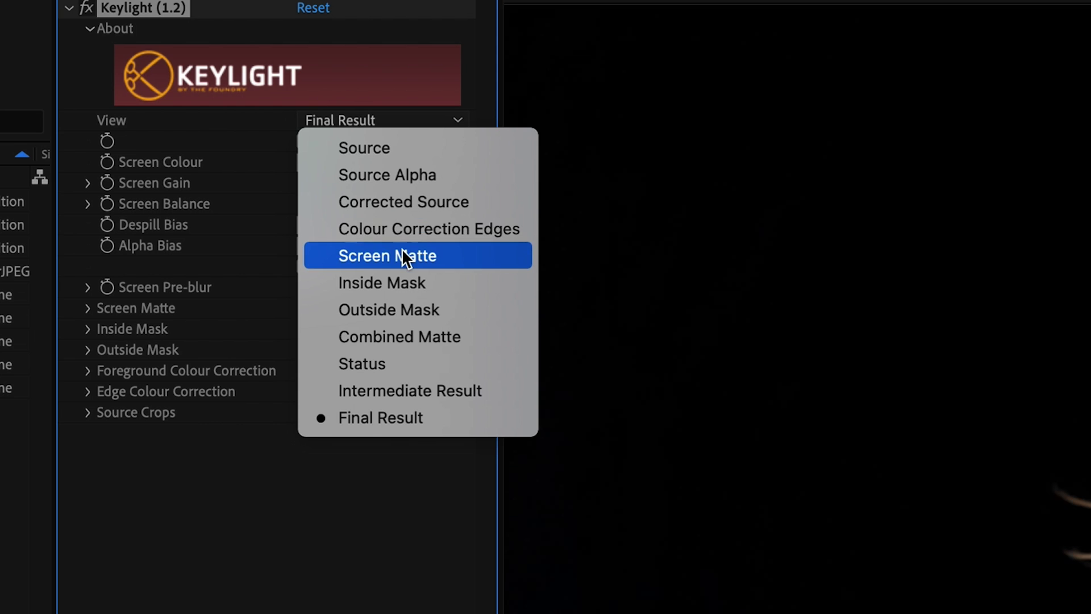
pyautogui.click(258, 141)
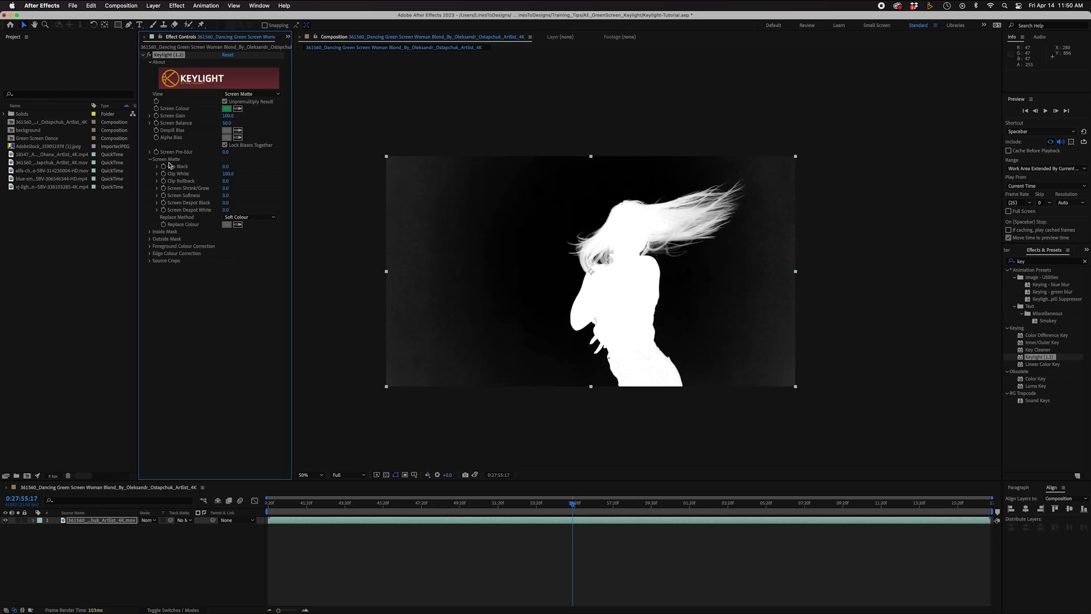
pyautogui.moveTo(225, 168); pyautogui.dragTo(235, 168)
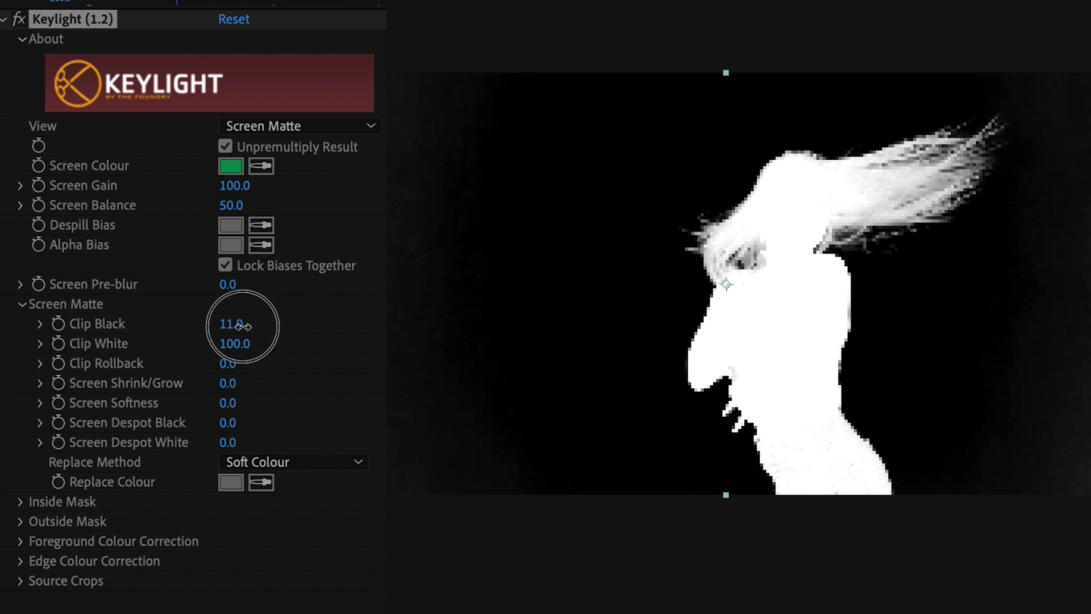
pyautogui.moveTo(253, 329); pyautogui.dragTo(333, 358)
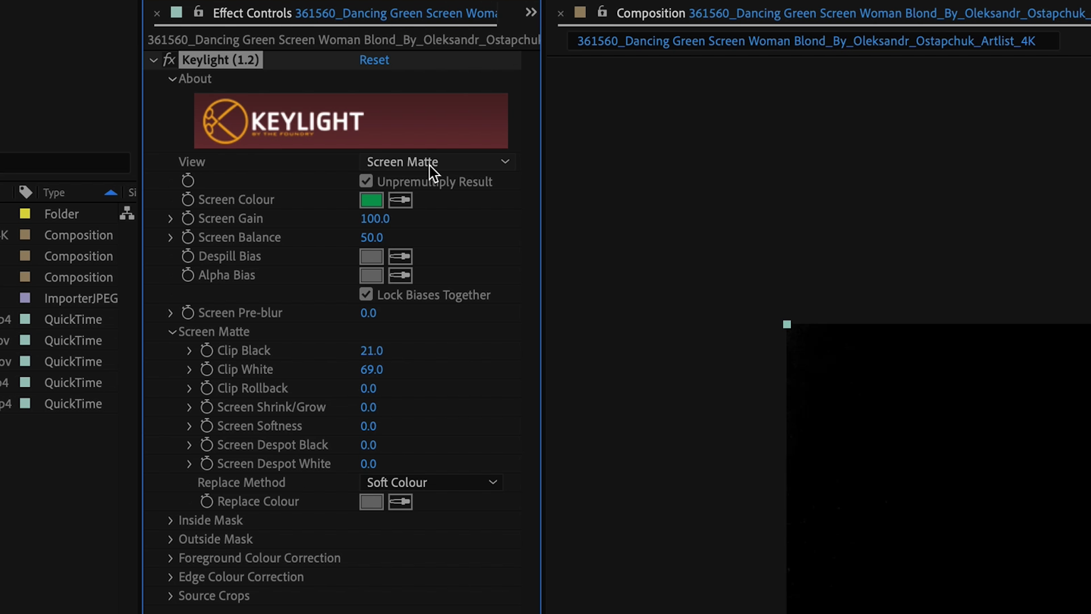
pyautogui.click(431, 163)
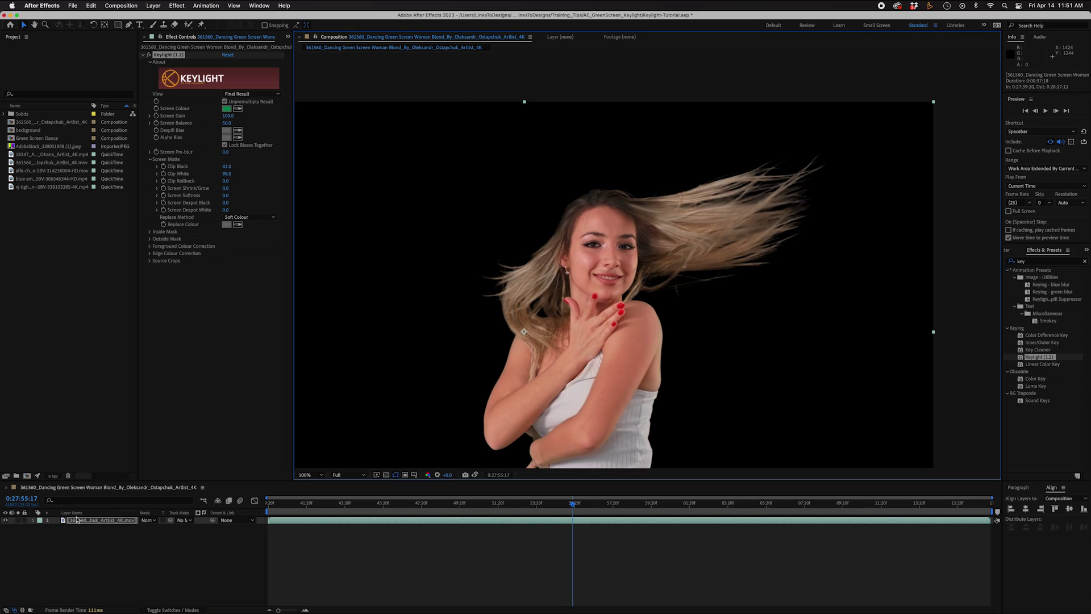
# Select the dancer layer in the composition's layer list
pyautogui.click(78, 520)
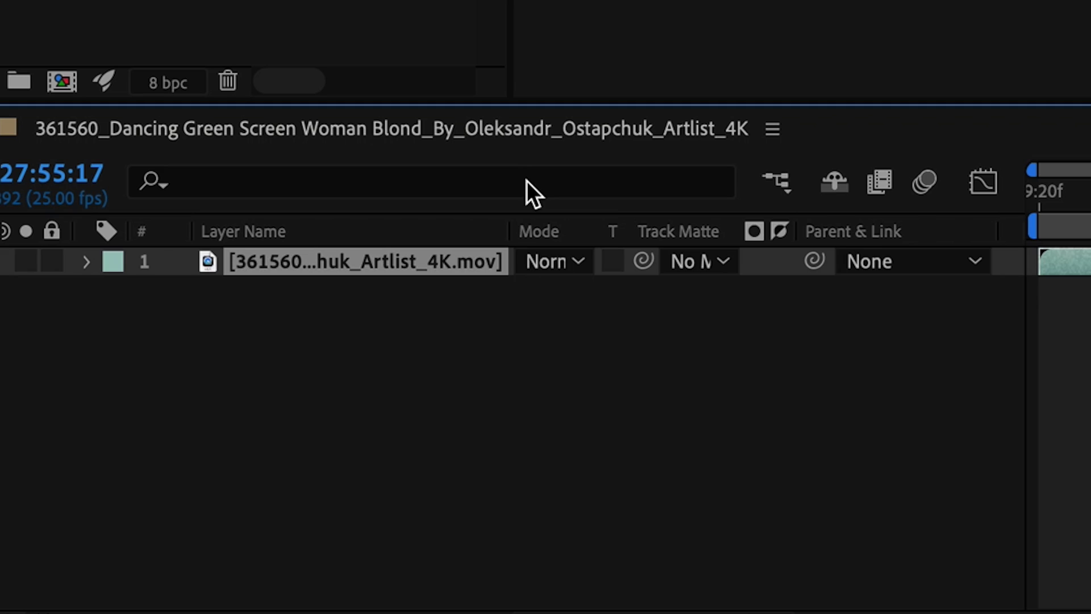
# Duplicate the keyed dancer layer, lock the top copy, select the lower copy and show the transparency grid
pyautogui.press('super+d')
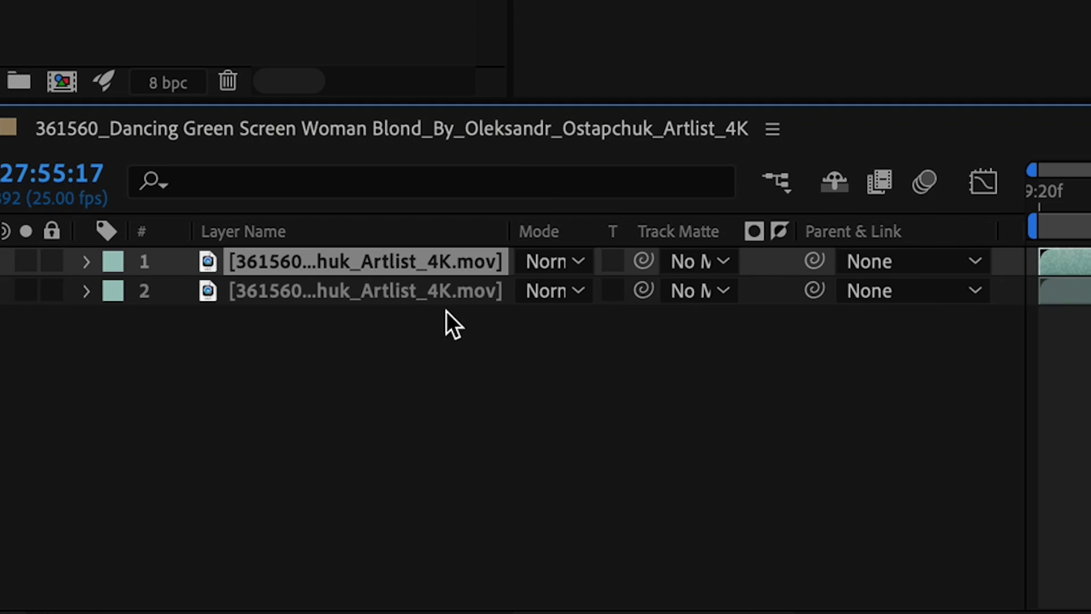
pyautogui.click(371, 302)
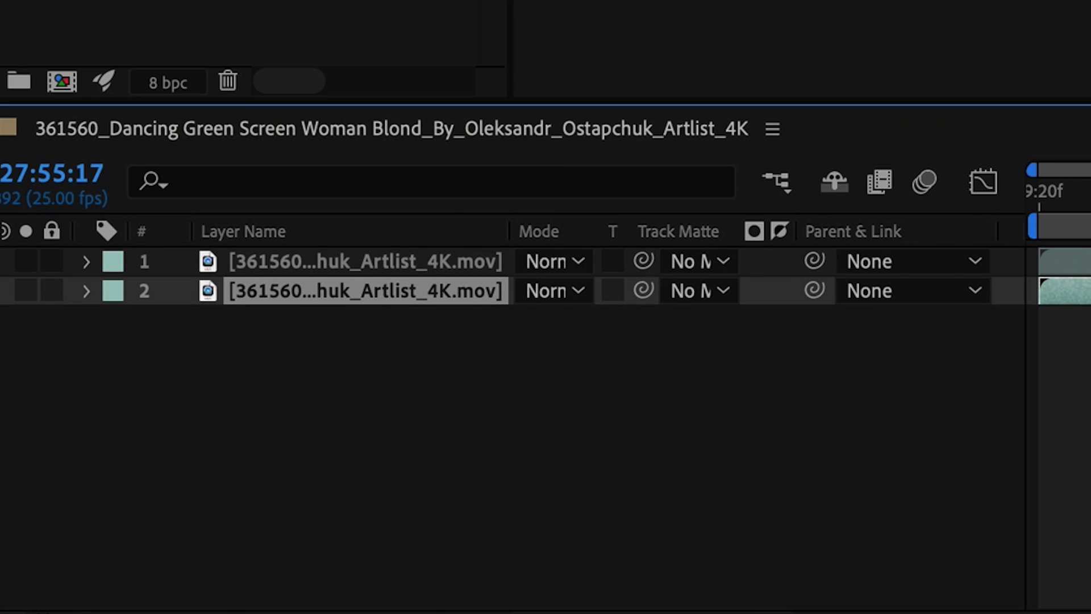
pyautogui.click(140, 320)
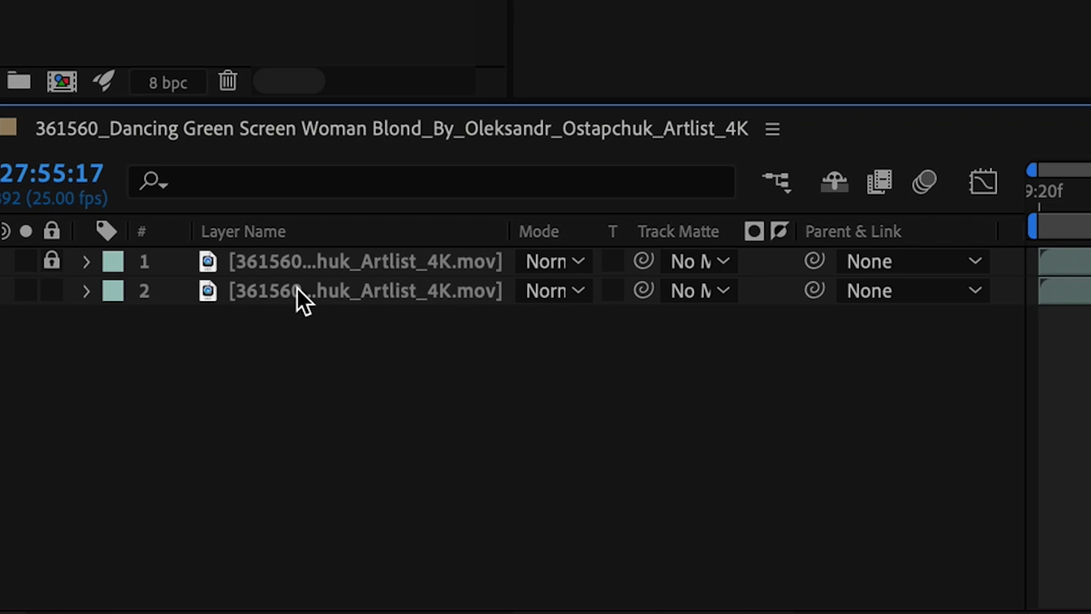
pyautogui.click(298, 288)
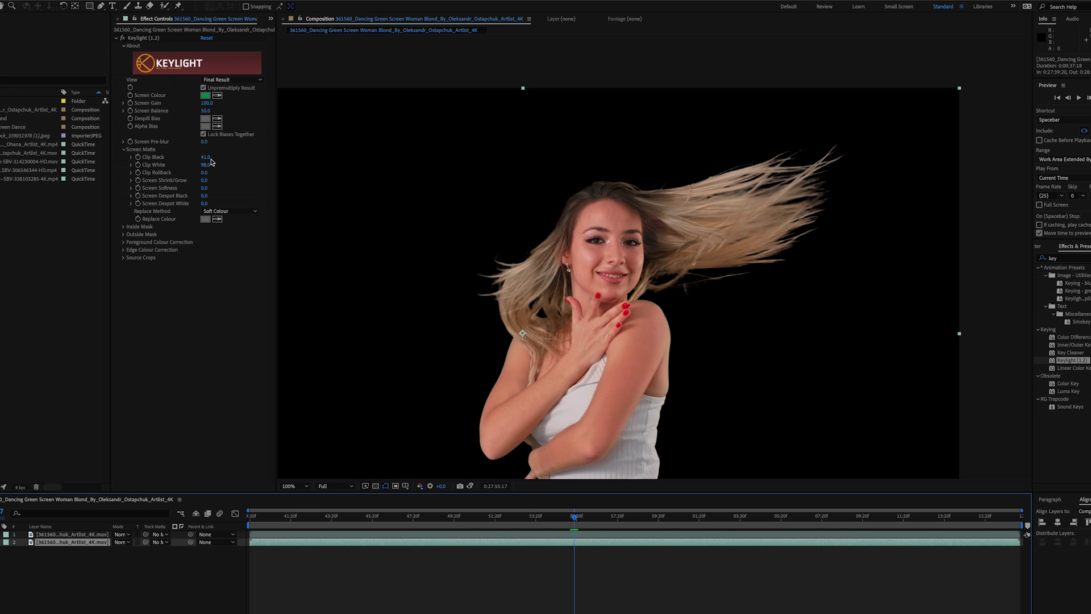
pyautogui.click(383, 484)
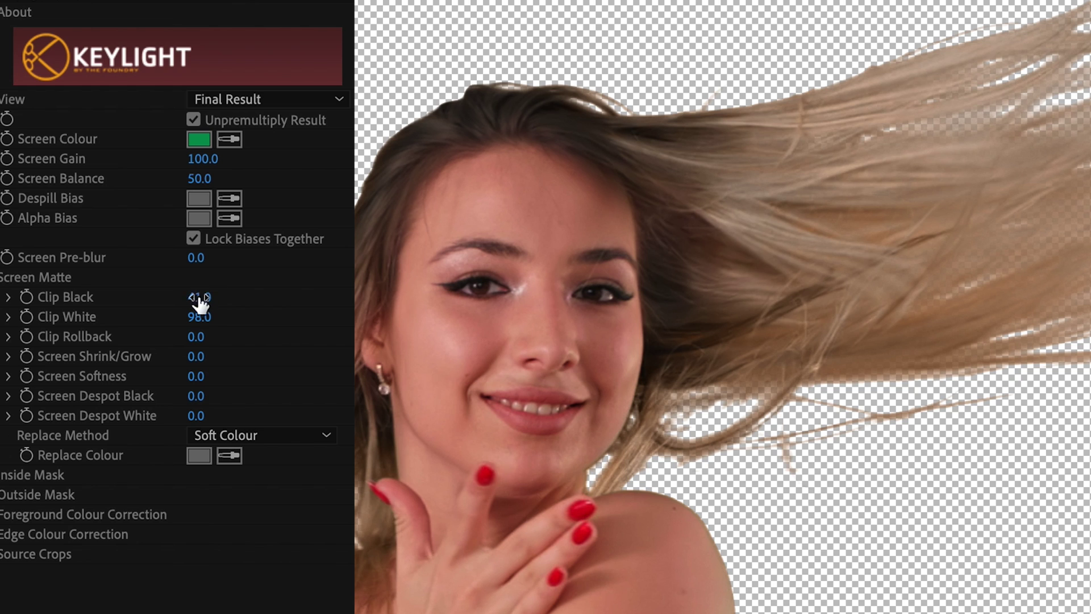
# Set the lower copy's Keylight to Clip Black 29, Clip White 57 and Screen Shrink/Grow 40
pyautogui.moveTo(200, 304); pyautogui.dragTo(179, 341)
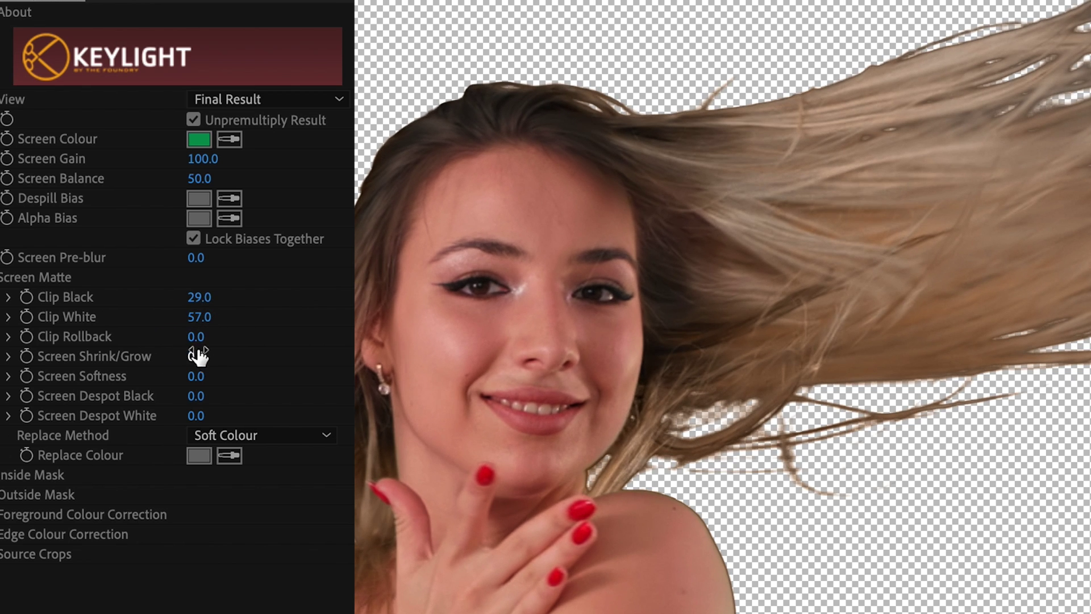
pyautogui.moveTo(204, 360); pyautogui.dragTo(608, 472)
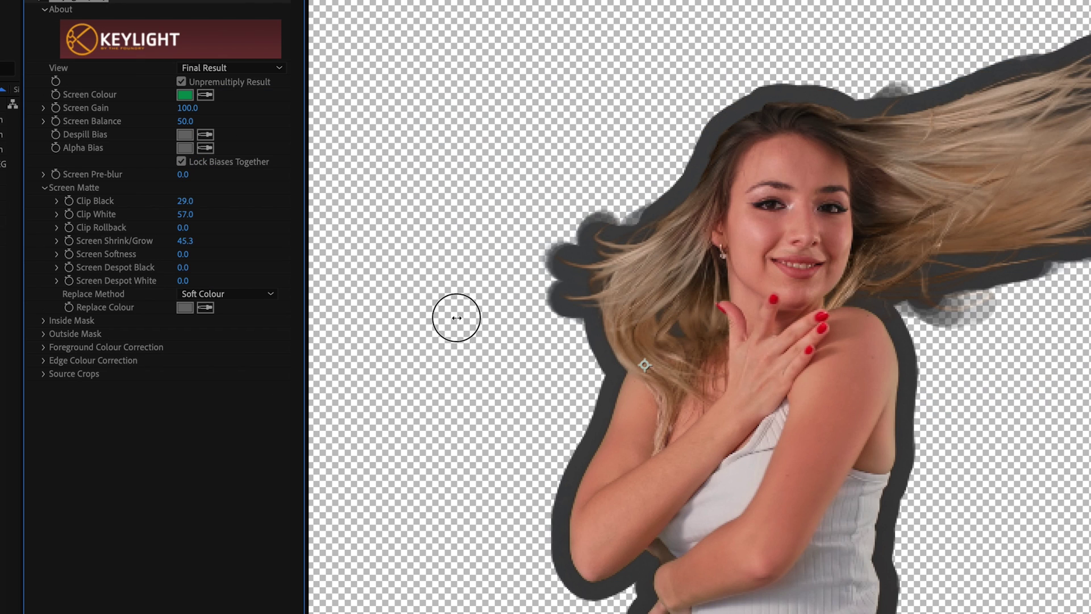
pyautogui.moveTo(456, 318); pyautogui.dragTo(440, 339)
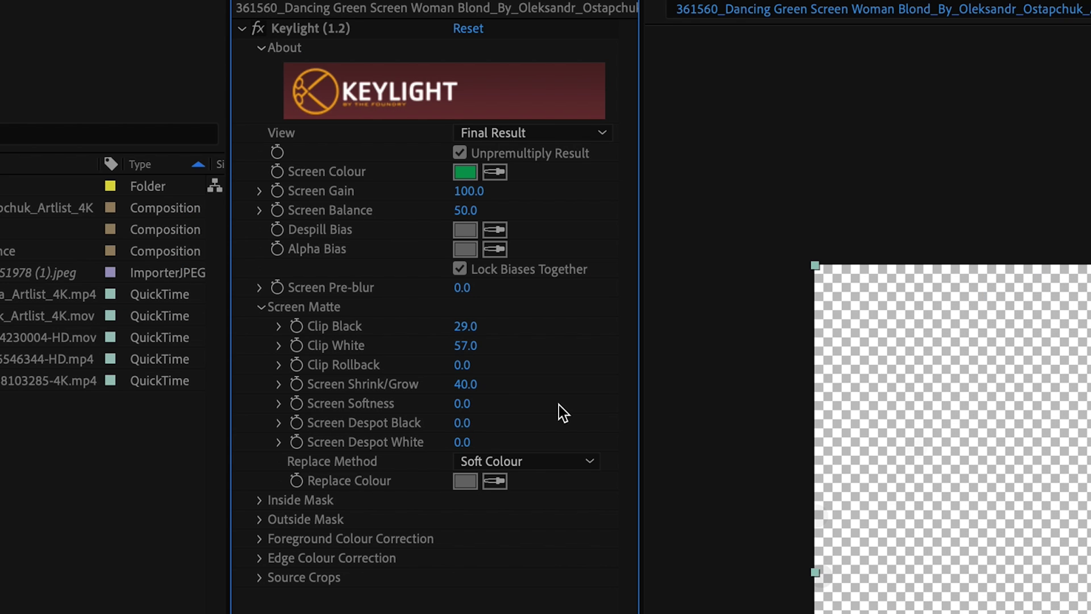
# Keep Keylight's Soft Colour edge replacement and set its Replace Colour to 50% grey
pyautogui.click(506, 460)
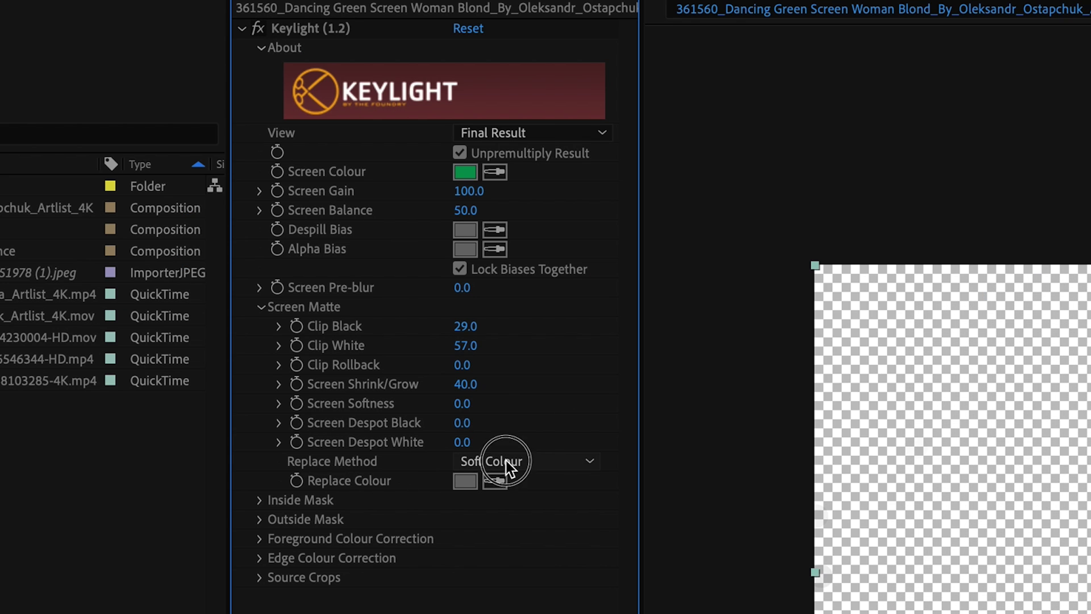
pyautogui.click(433, 479)
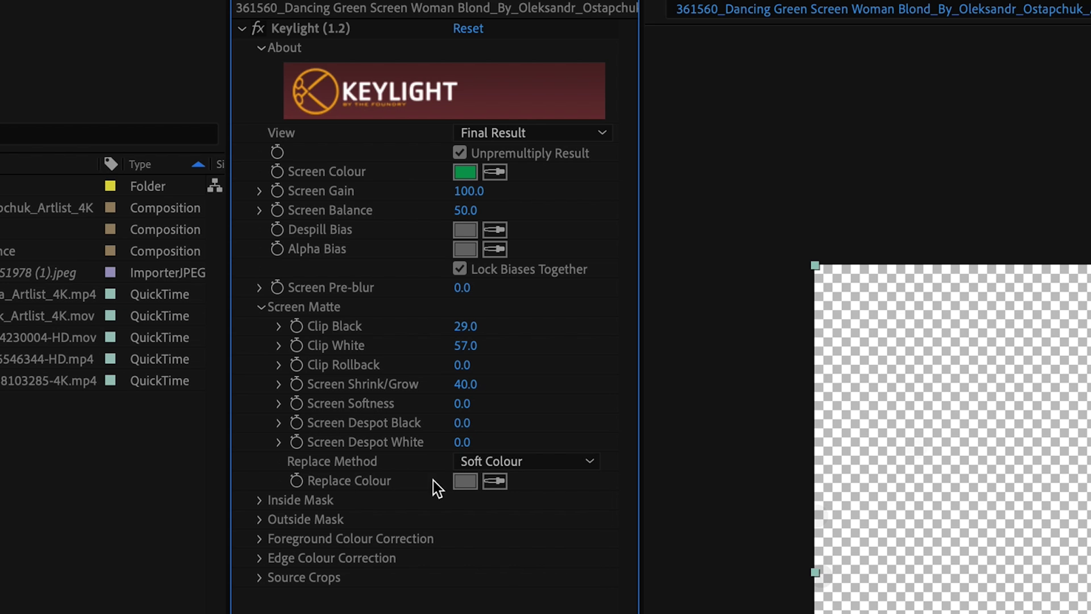
pyautogui.click(669, 535)
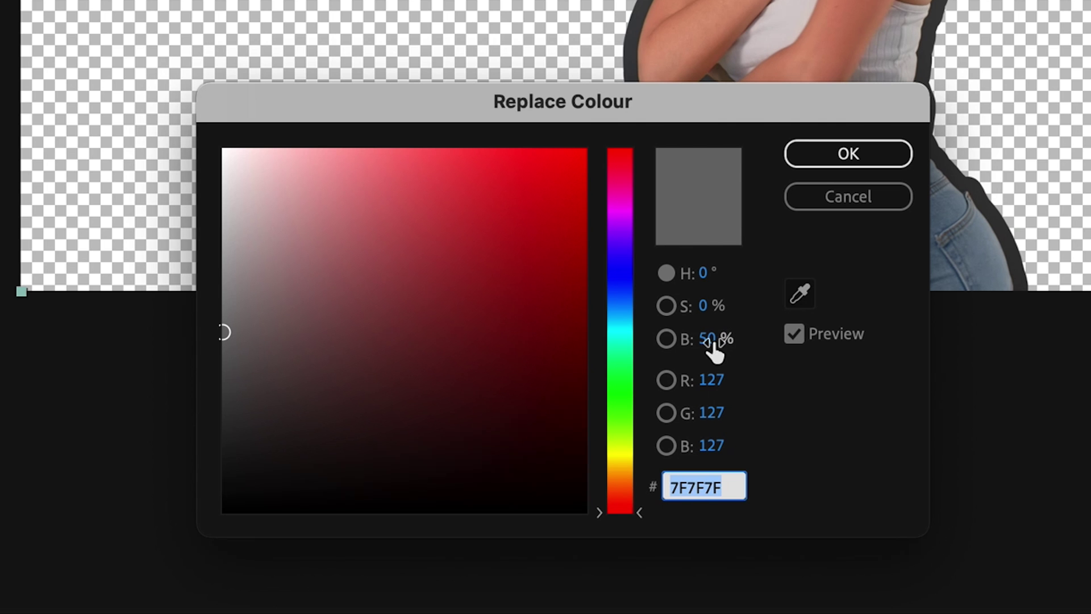
pyautogui.click(711, 341)
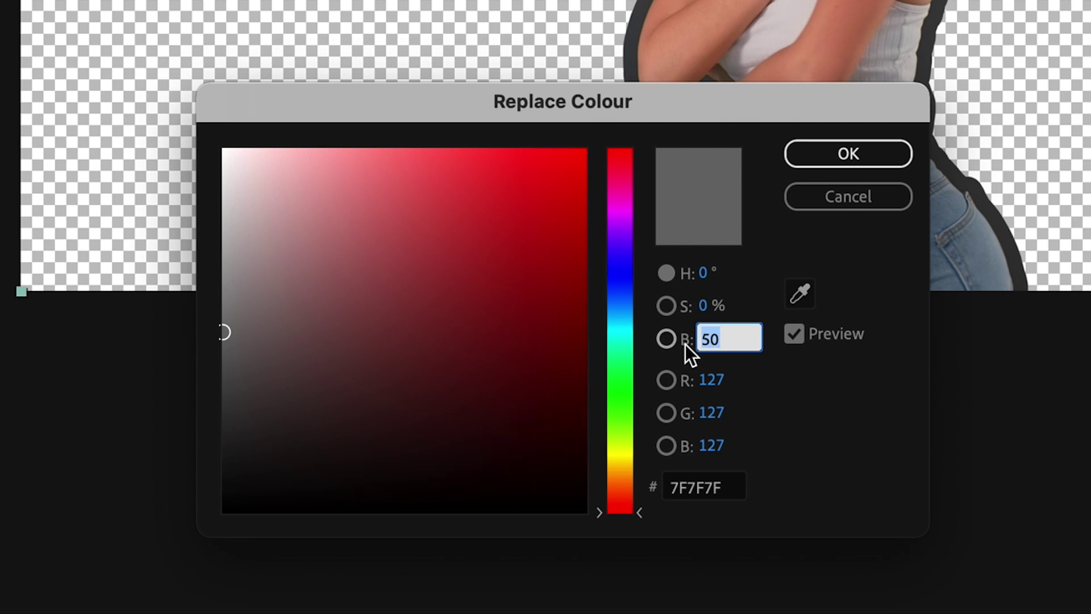
pyautogui.click(876, 157)
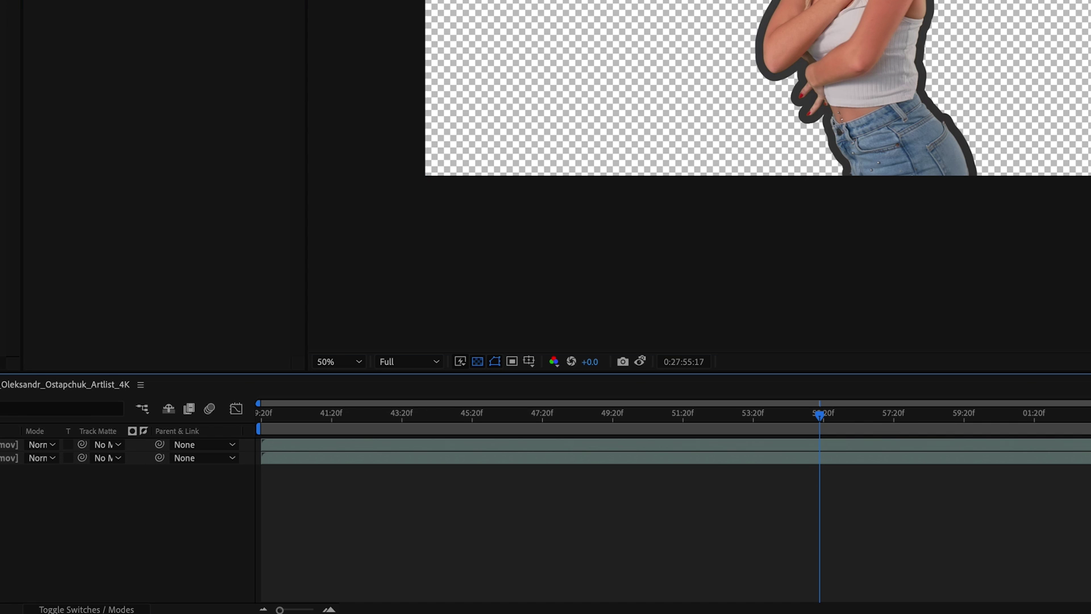
# Set the composition background colour to a grey with brightness 50
pyautogui.rightClick(709, 479)
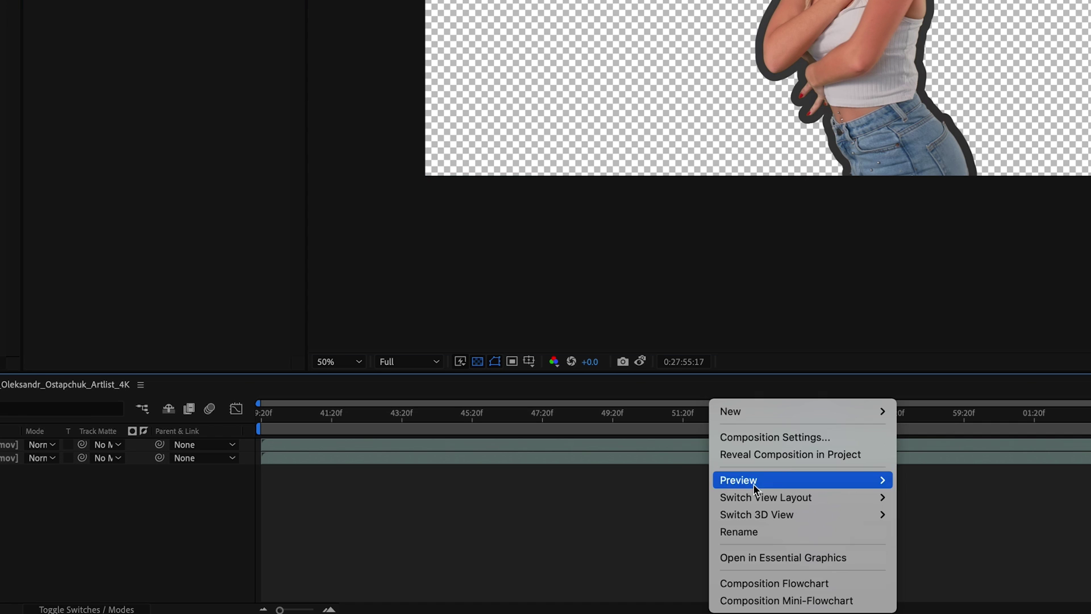
pyautogui.click(806, 430)
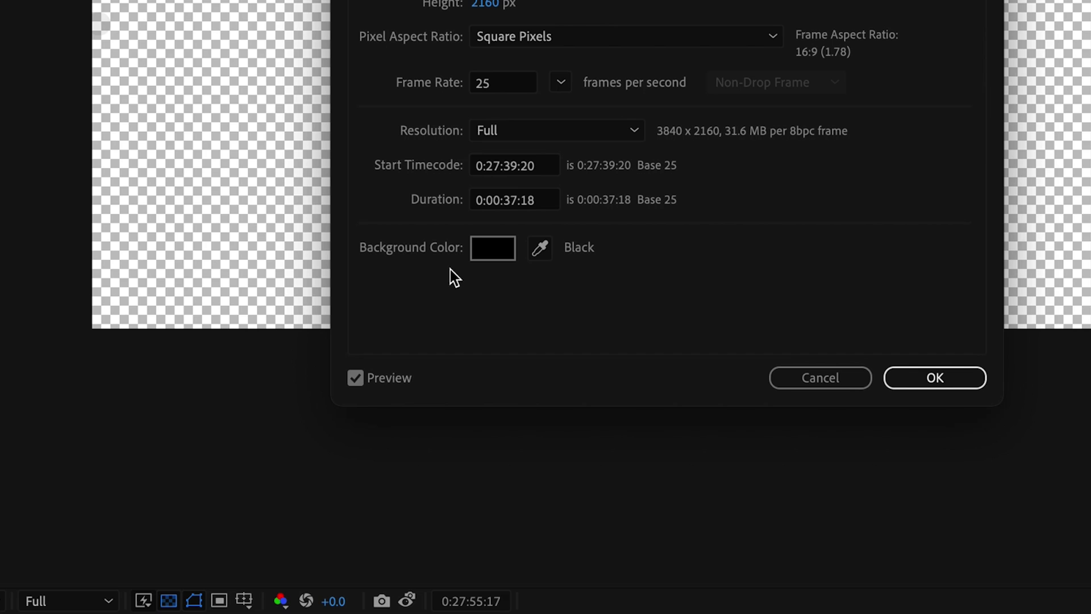
pyautogui.click(492, 250)
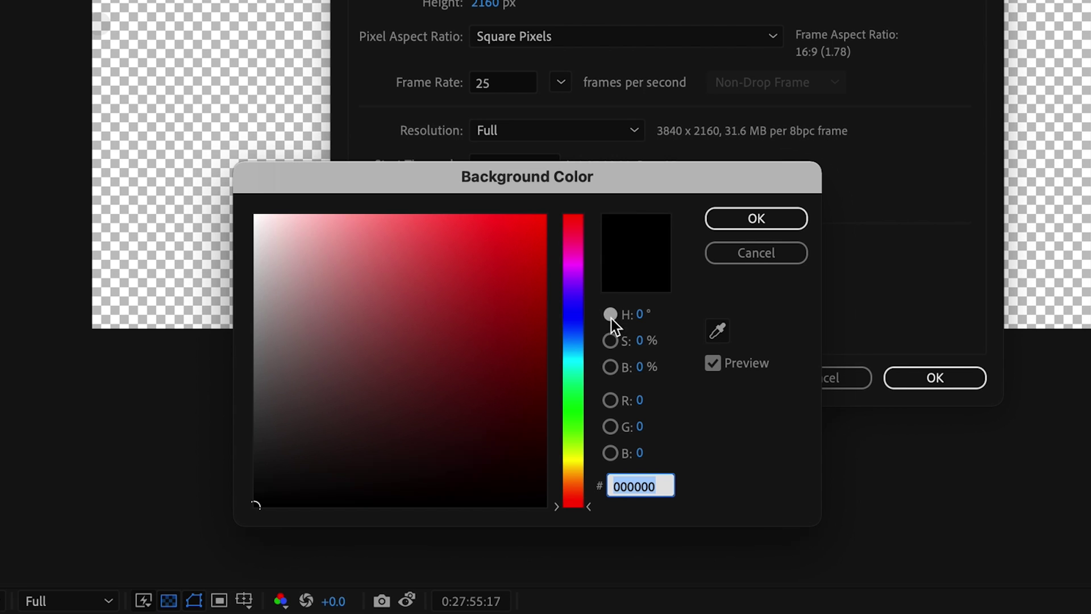
pyautogui.click(641, 367)
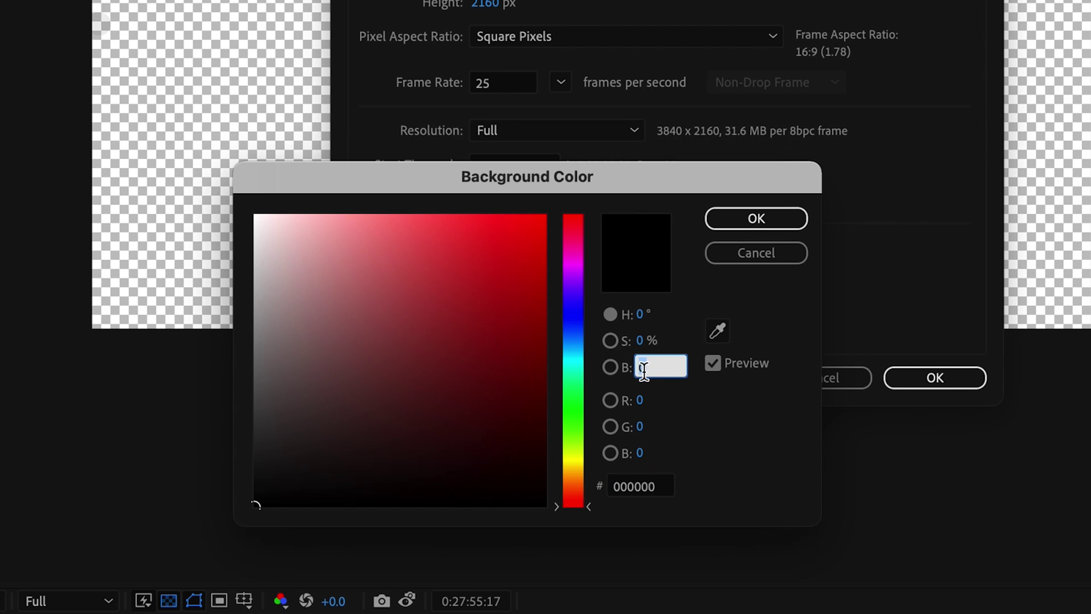
pyautogui.write('50')
pyautogui.press('Return')
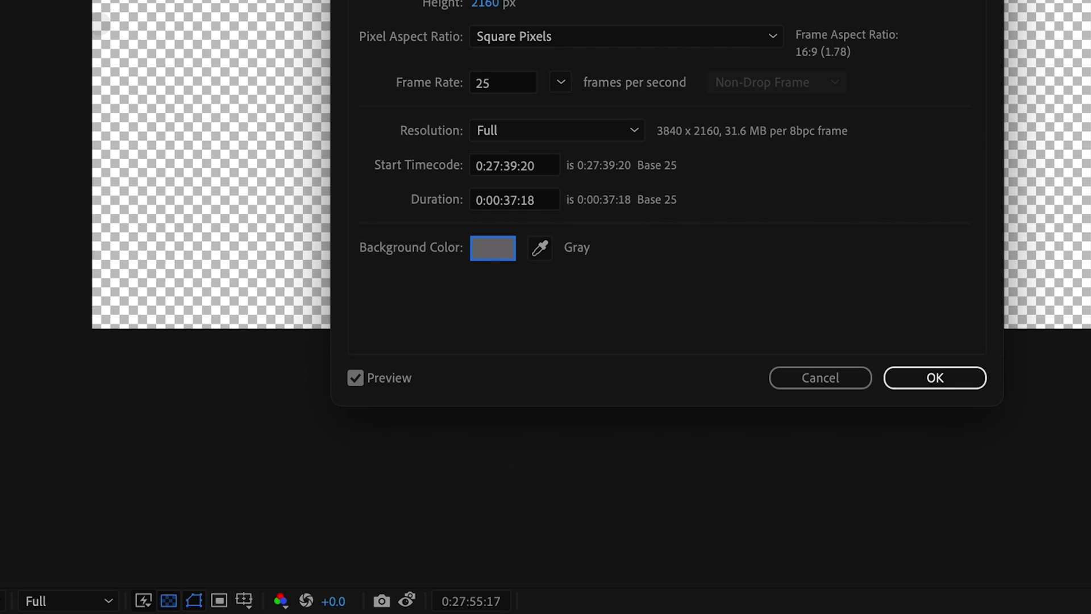
pyautogui.click(919, 374)
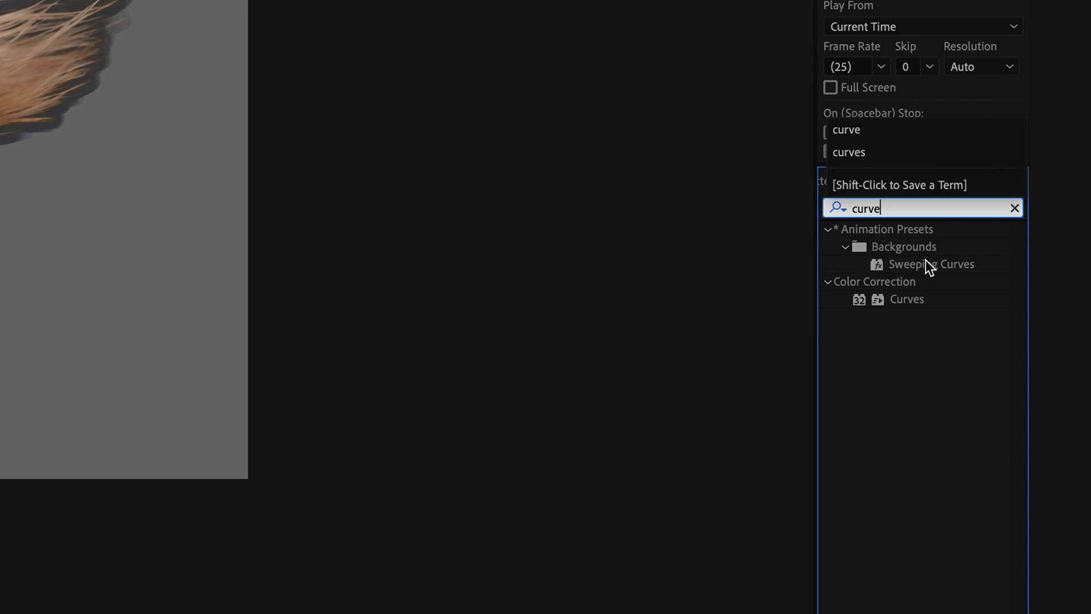
# Apply a Curves effect to the lower dancer layer
pyautogui.moveTo(907, 299); pyautogui.dragTo(0, 613)
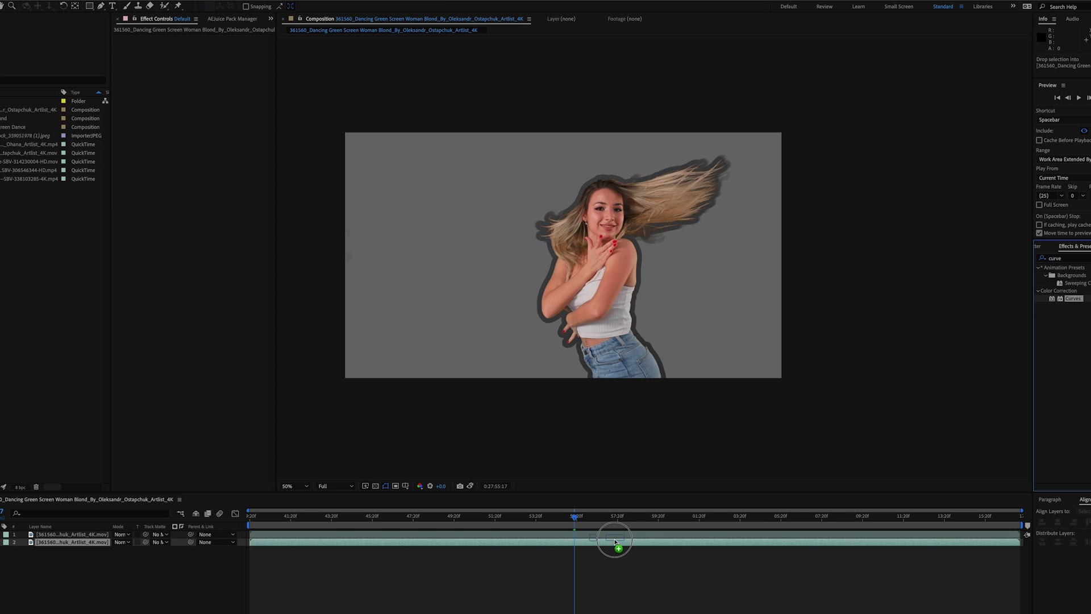
pyautogui.moveTo(615, 540); pyautogui.dragTo(619, 543)
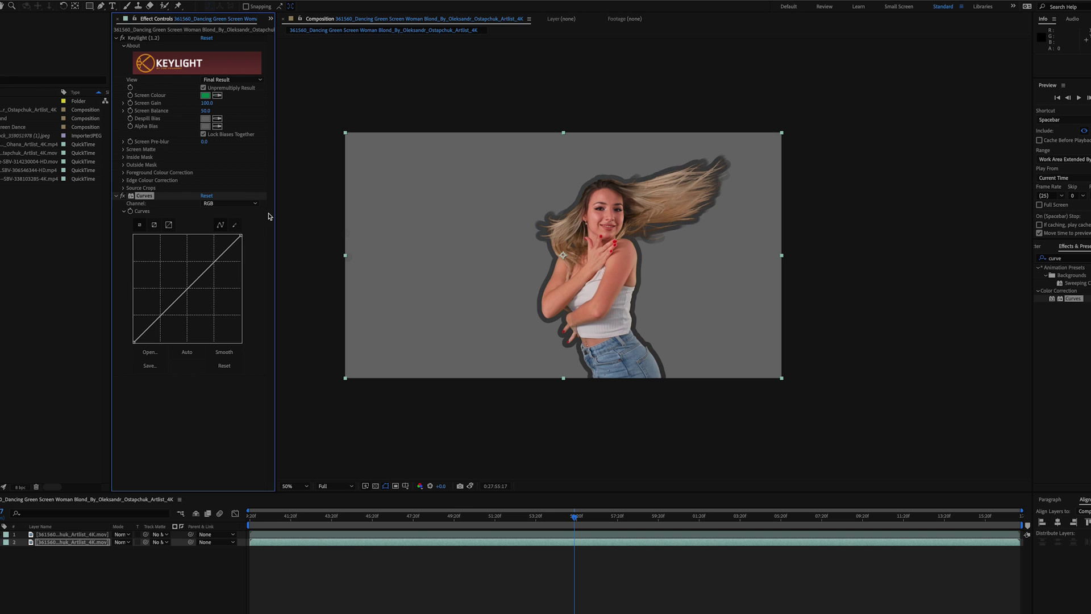
pyautogui.click(227, 0)
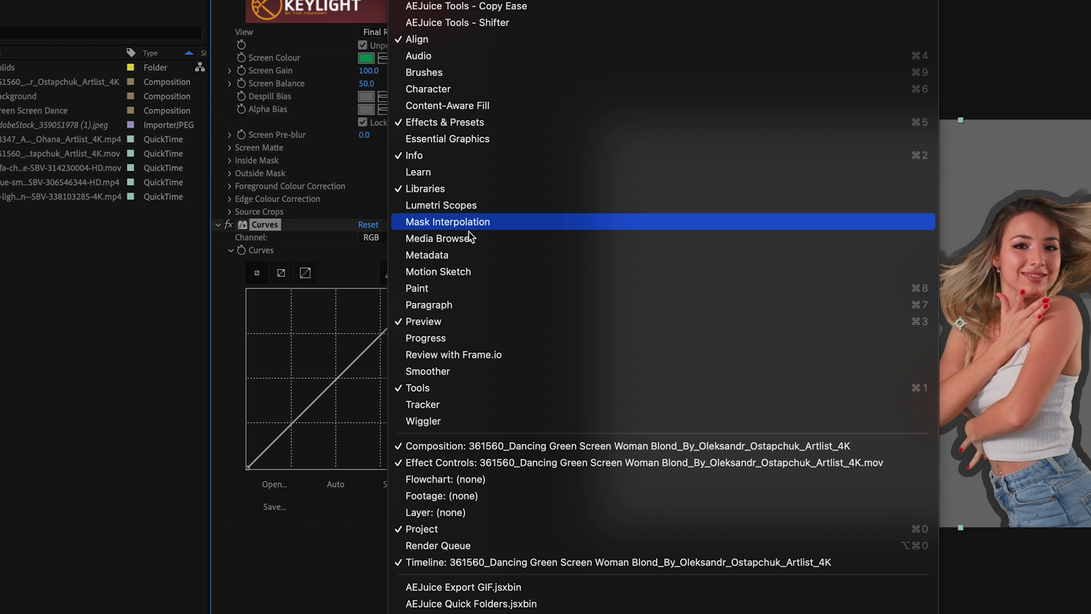
# Show the Lumetri Scopes waveform and raise the Curves by pulling the top point inward and lifting shadows
pyautogui.click(468, 210)
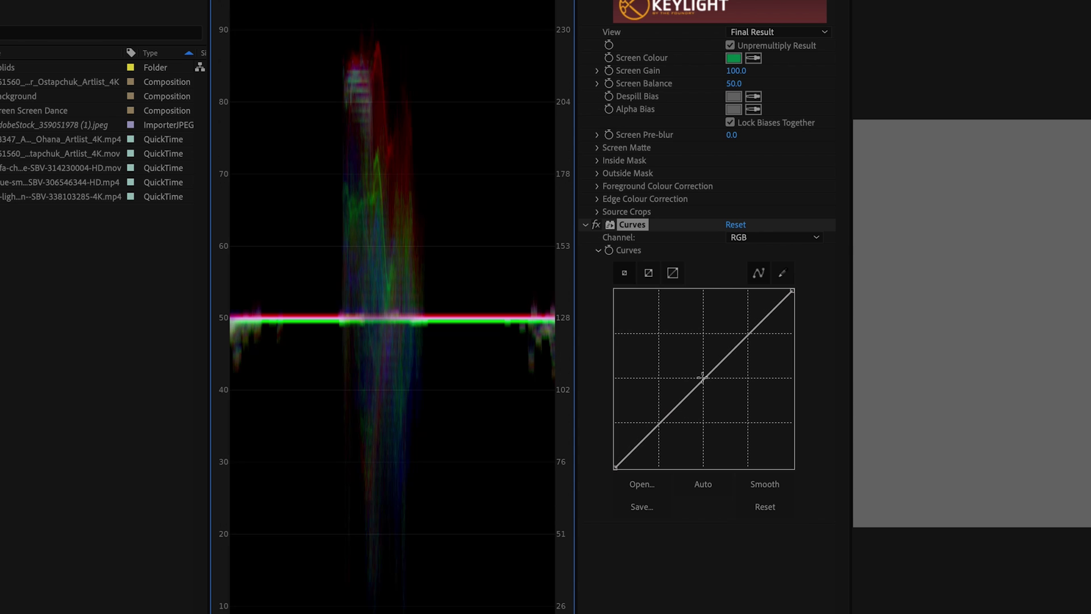
pyautogui.click(794, 291)
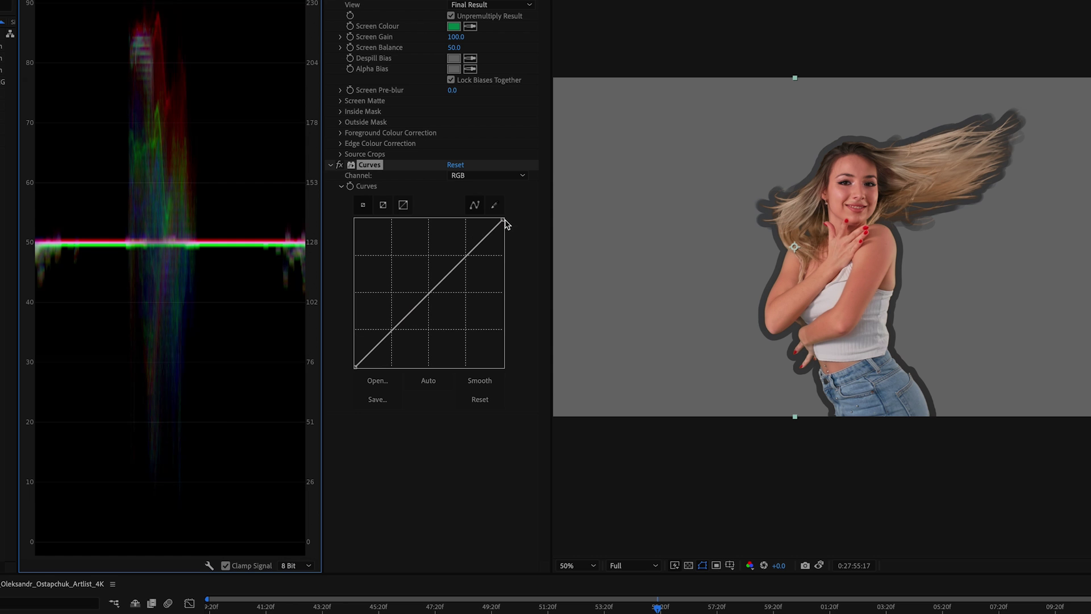
pyautogui.click(506, 224)
pyautogui.moveTo(505, 224); pyautogui.dragTo(467, 219)
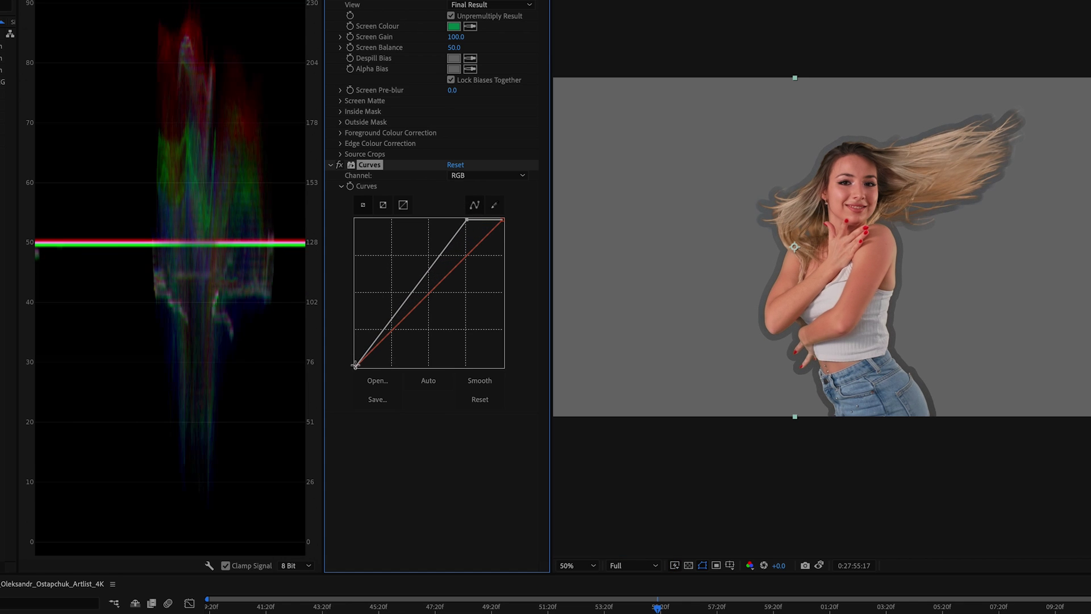
pyautogui.moveTo(355, 364); pyautogui.dragTo(350, 356)
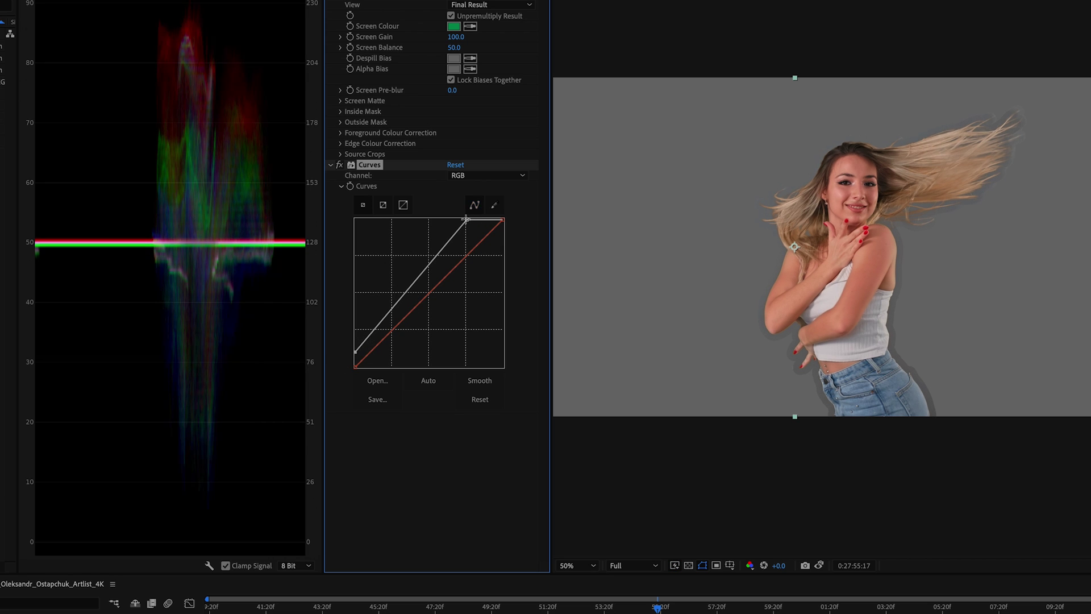
# Readjust the curve endpoints and add midtone points to brighten the lower dancer copy steeply
pyautogui.moveTo(466, 218); pyautogui.dragTo(502, 220)
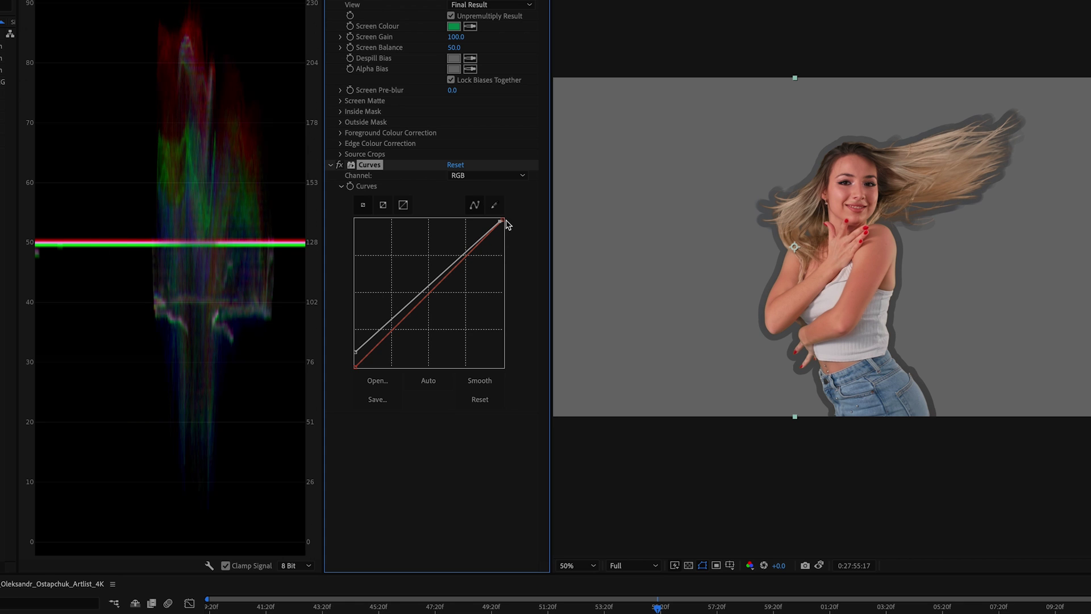
pyautogui.moveTo(503, 220); pyautogui.dragTo(466, 220)
pyautogui.moveTo(355, 351)
pyautogui.mouseDown()
pyautogui.moveTo(355, 338)
pyautogui.moveTo(356, 347)
pyautogui.mouseUp()
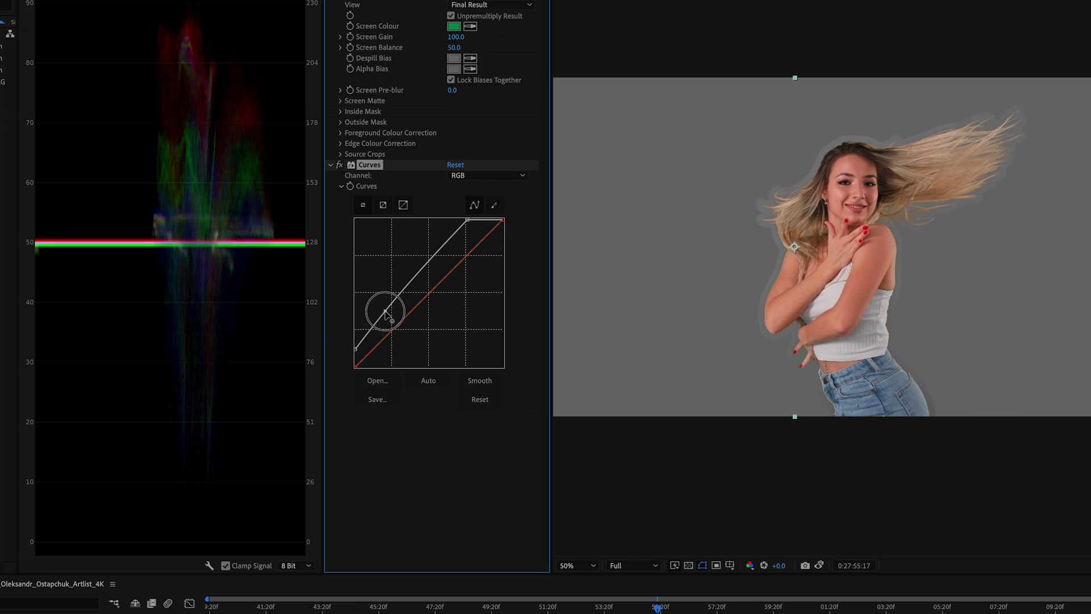
pyautogui.moveTo(385, 312); pyautogui.dragTo(402, 294)
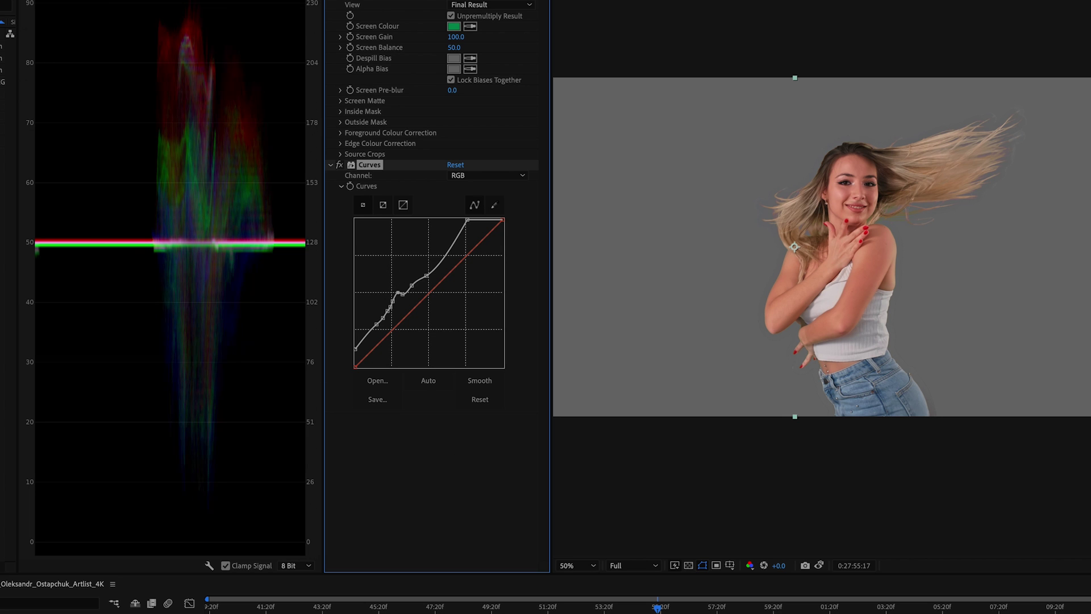
pyautogui.click(171, 341)
# Close the waveform scope, collapse Curves, and place the pink neon background comp beneath the dancer layers
pyautogui.hotkey('ctrl', 'w')
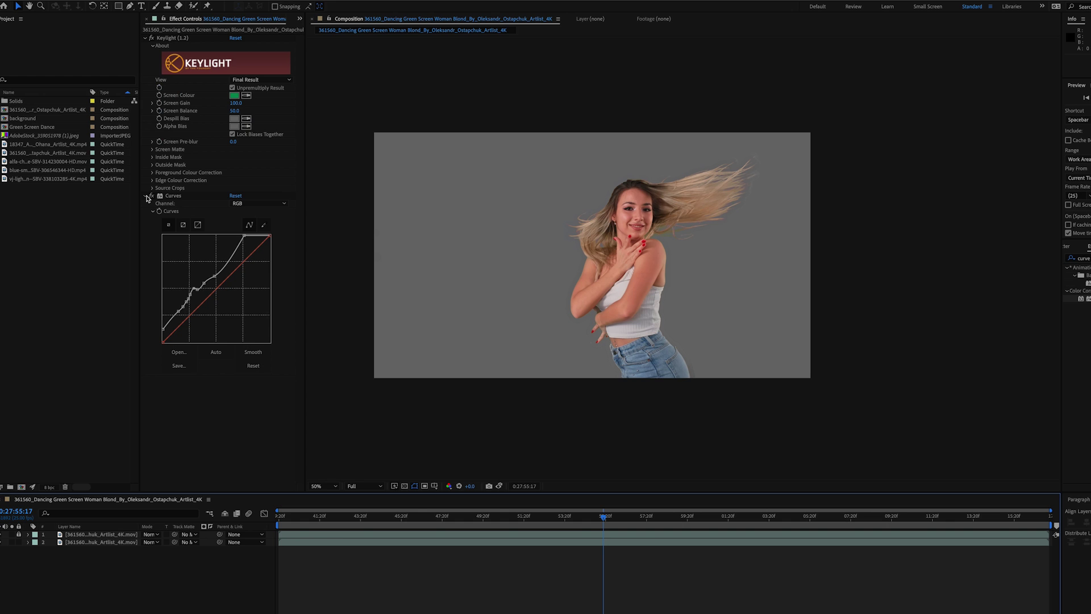
pyautogui.click(25, 165)
pyautogui.click(68, 555)
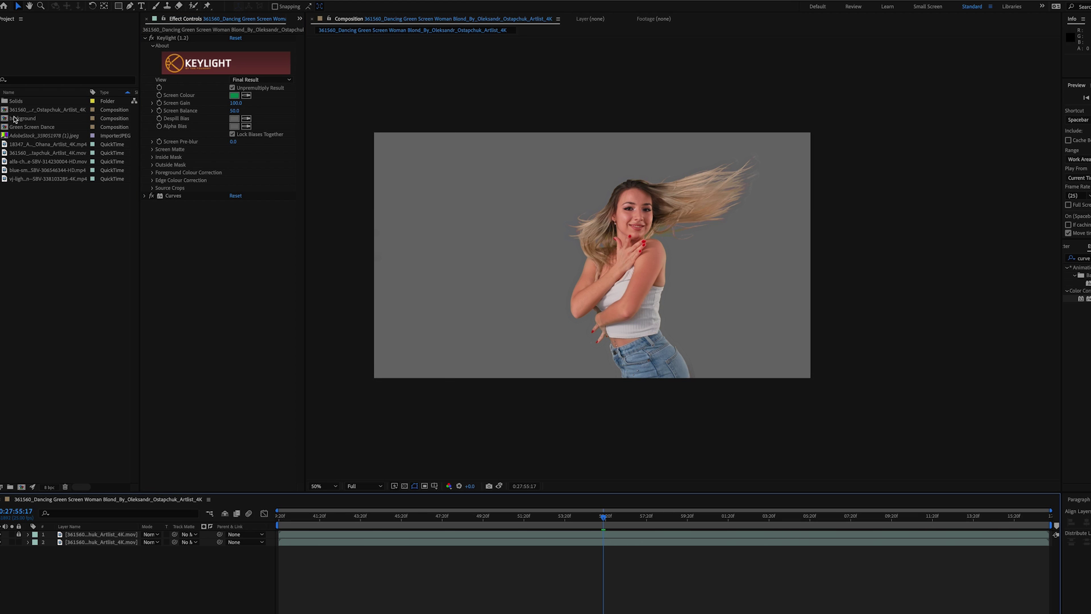
pyautogui.moveTo(14, 119); pyautogui.dragTo(104, 560)
# Set the second dancer layer's blending mode to Hard Light and inspect the hair edges
pyautogui.click(151, 541)
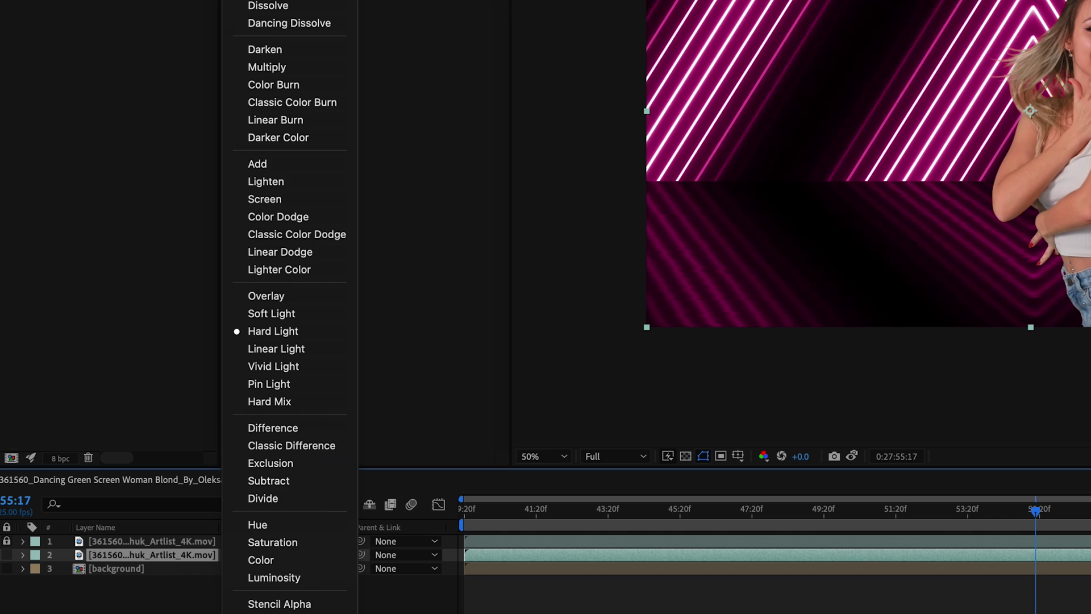
pyautogui.press('Escape')
pyautogui.scroll(4, 811, 120)
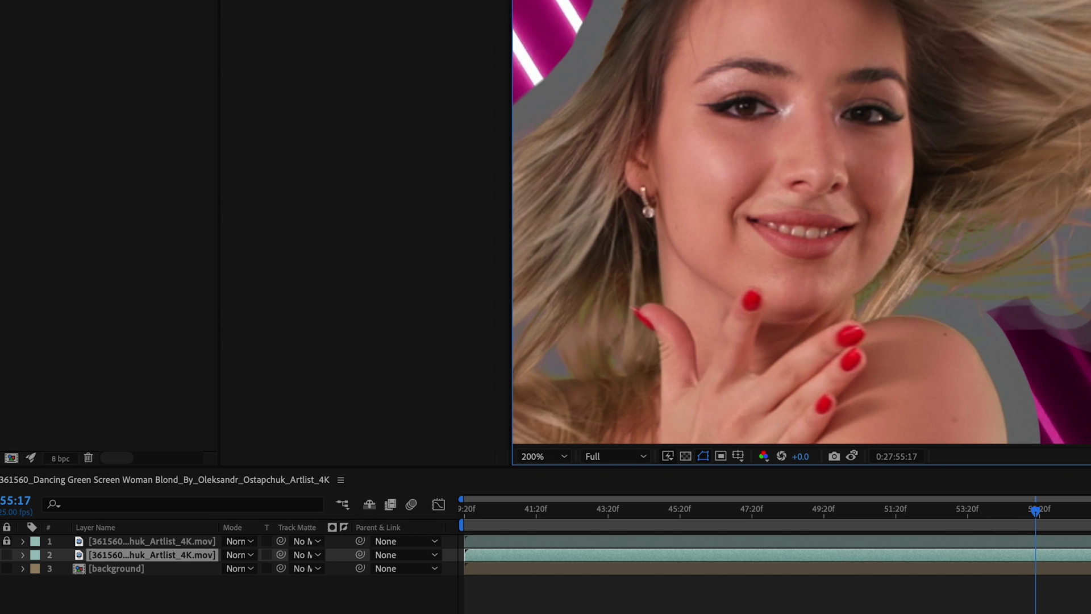
pyautogui.click(234, 555)
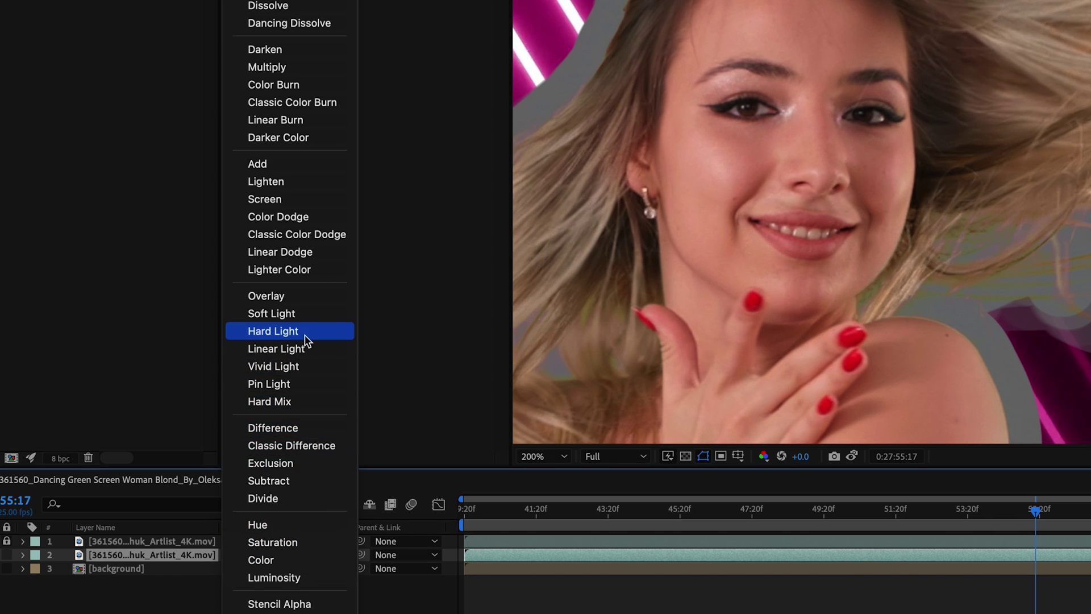
pyautogui.click(306, 334)
pyautogui.scroll(2, 816, 152)
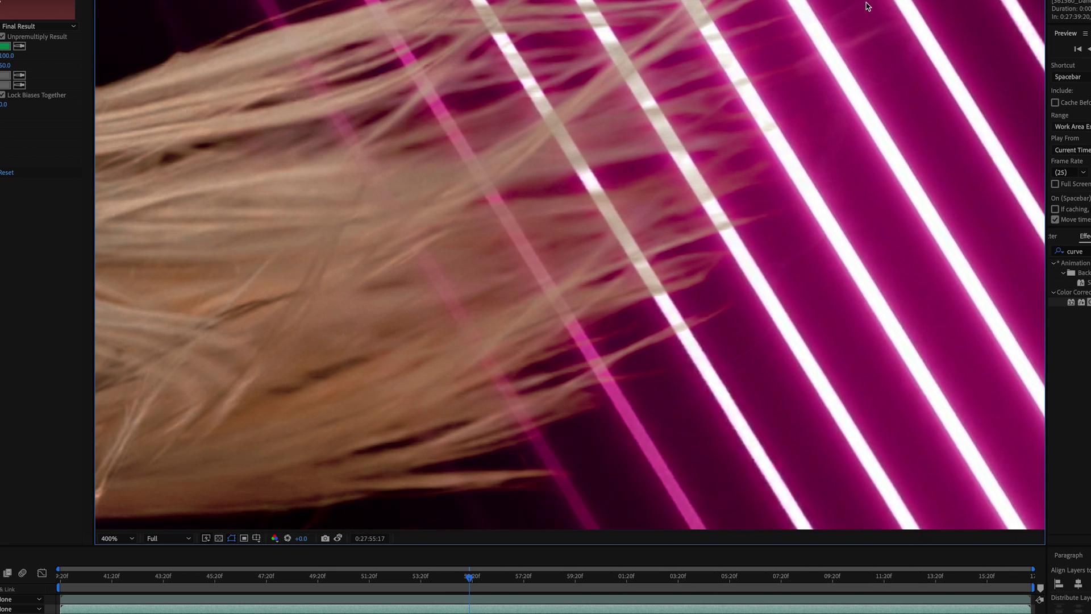
pyautogui.moveTo(606, 439); pyautogui.dragTo(592, 295)
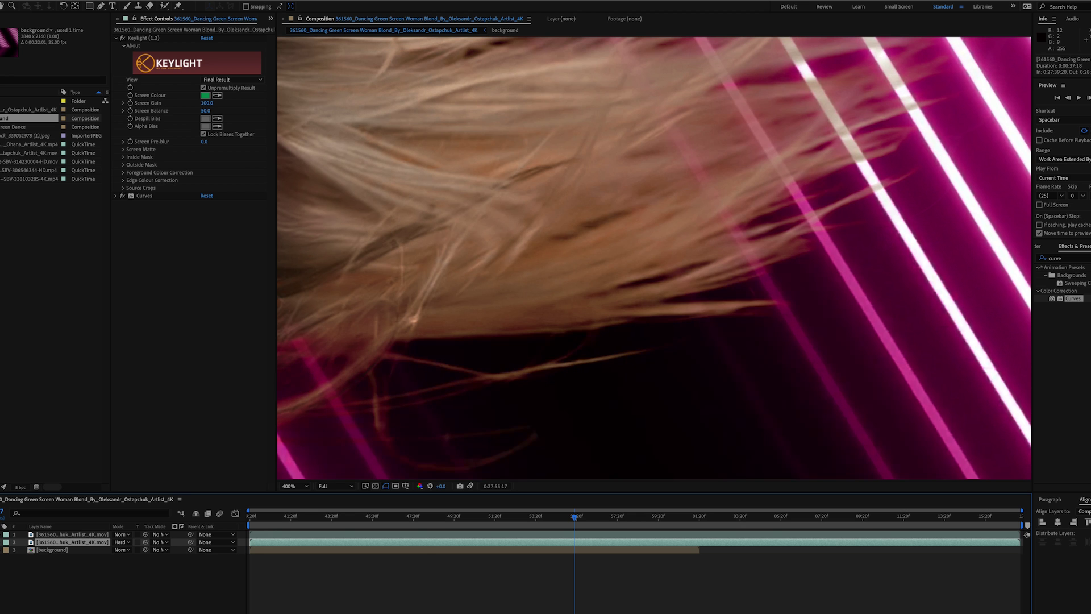
pyautogui.scroll(-3, 517, 331)
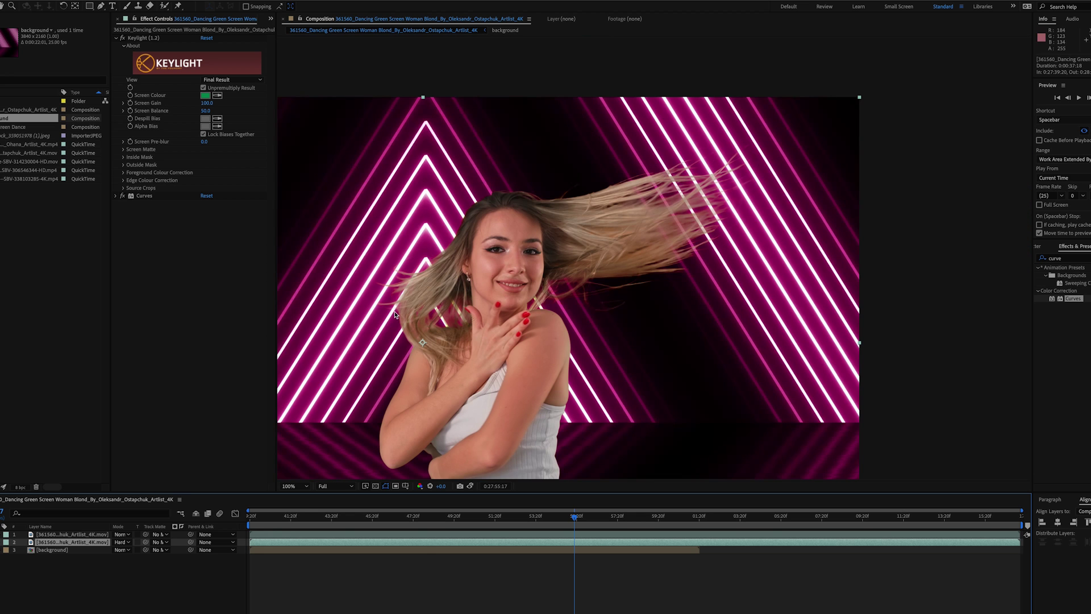
pyautogui.click(37, 536)
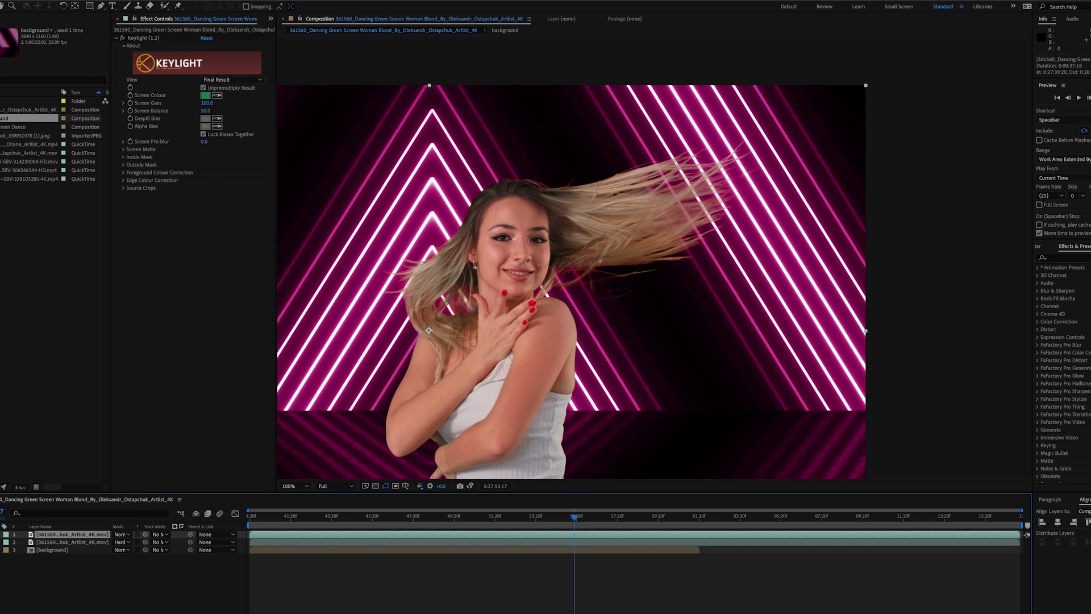
pyautogui.click(152, 0)
# Add an Inner Glow layer style to the top dancer layer, coloured with magenta sampled from the comp
pyautogui.moveTo(125, 0)
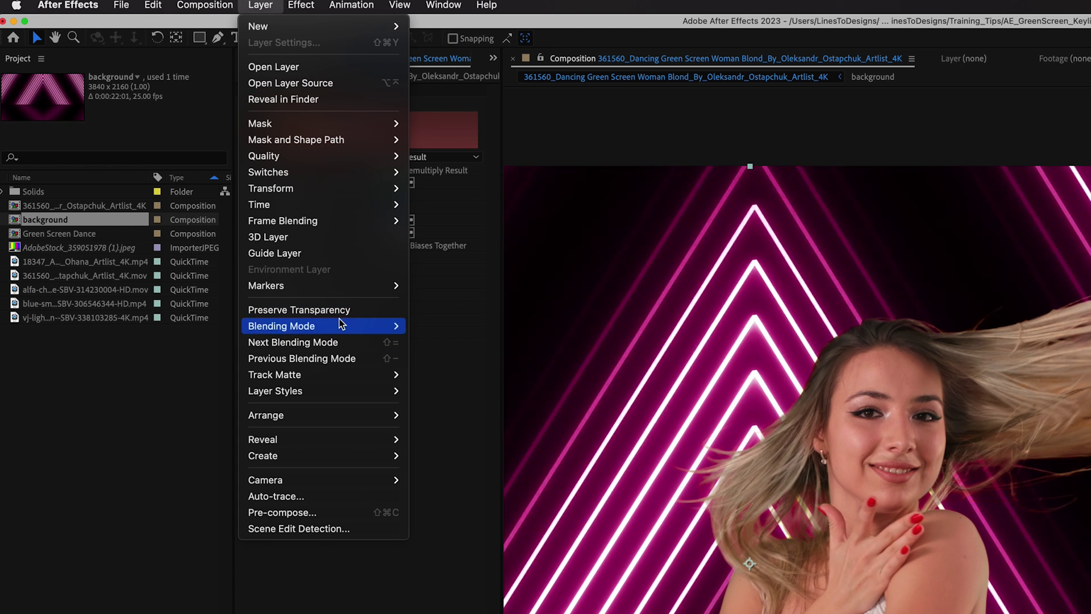
pyautogui.moveTo(341, 391)
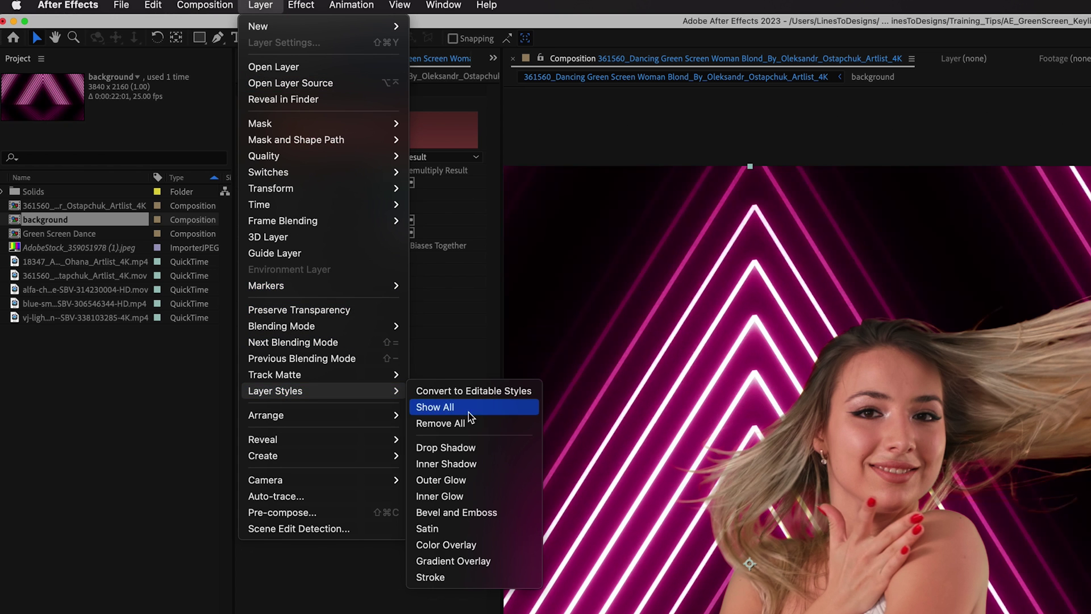
pyautogui.click(467, 496)
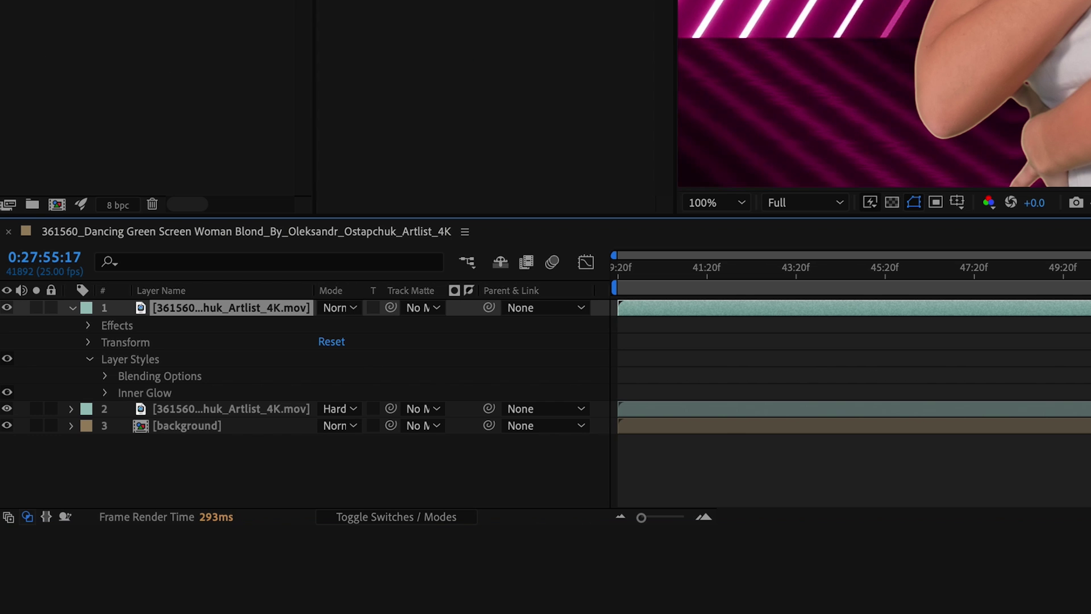
pyautogui.click(108, 393)
pyautogui.scroll(-3, 336, 410)
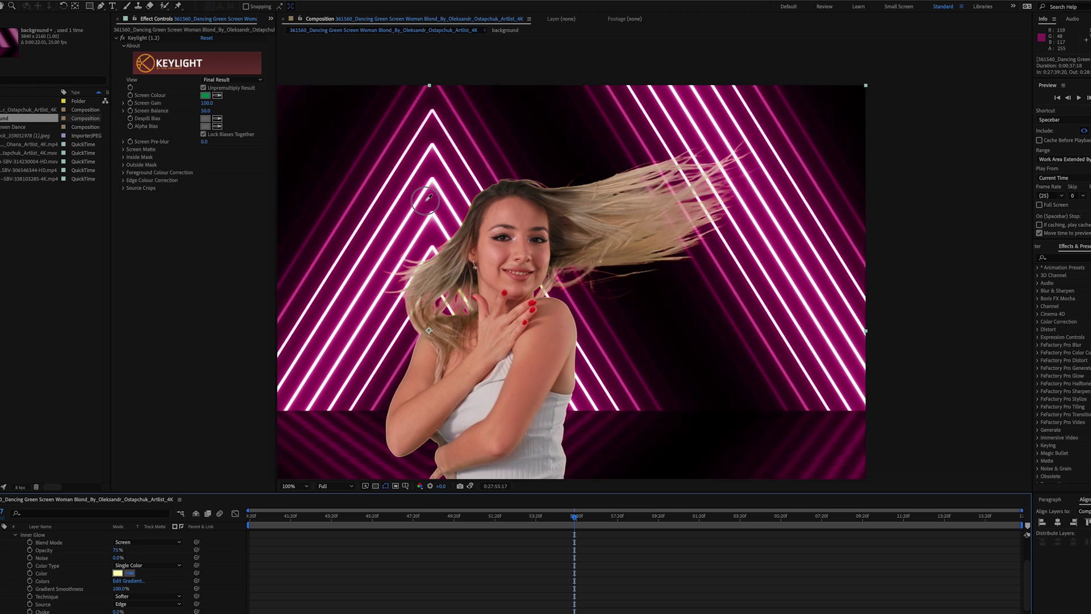
pyautogui.click(426, 204)
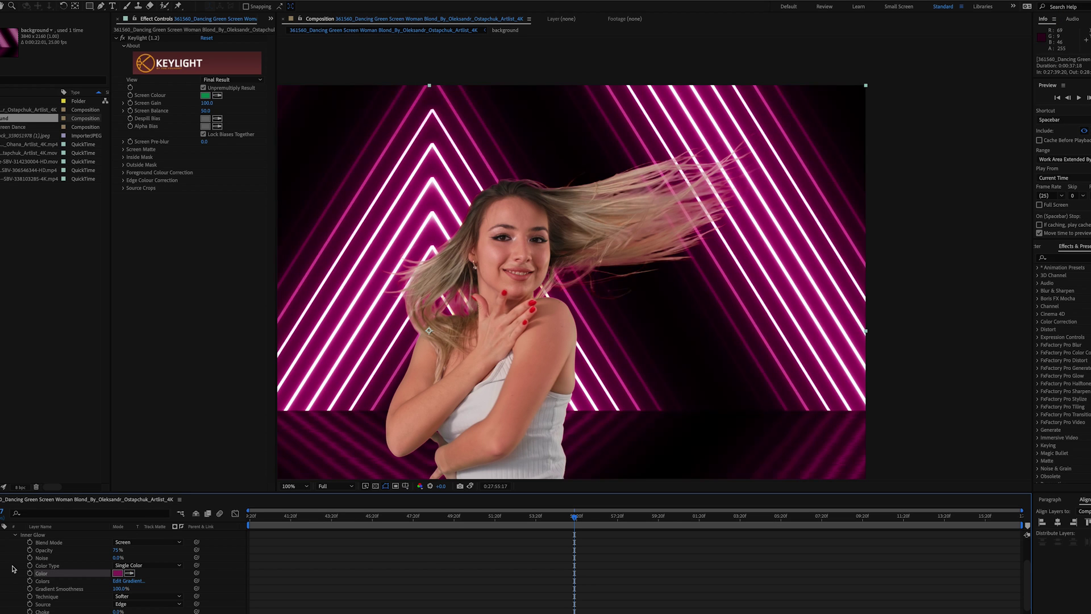
pyautogui.scroll(3, 12, 569)
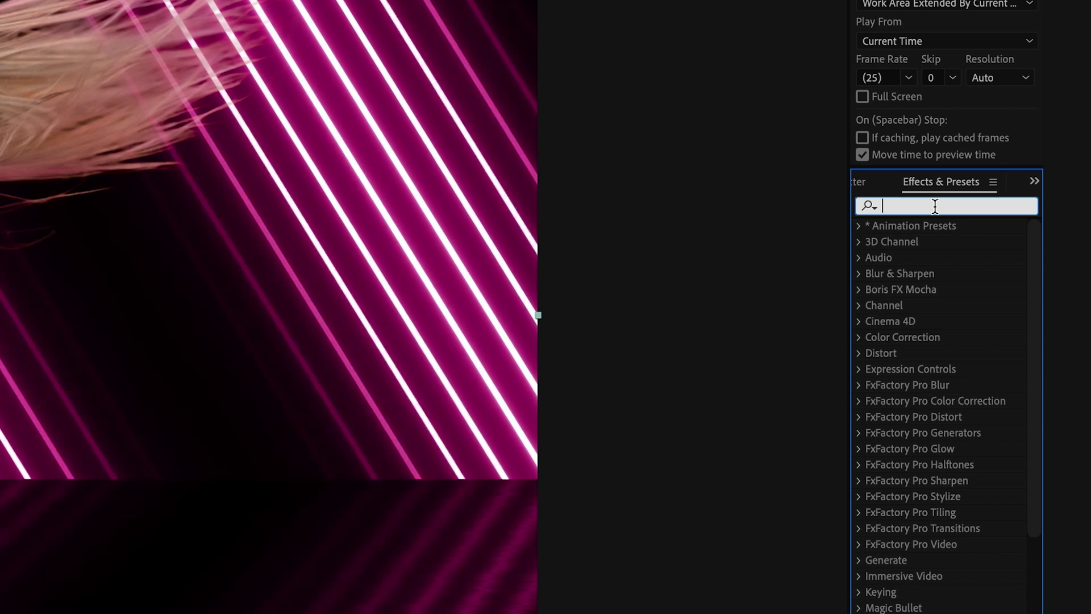
# Apply Lumetri Color to the dancer with Tint 23, Contrast 100 and Highlights -53, then fit the view
pyautogui.click(1075, 258)
pyautogui.write('lumetr')
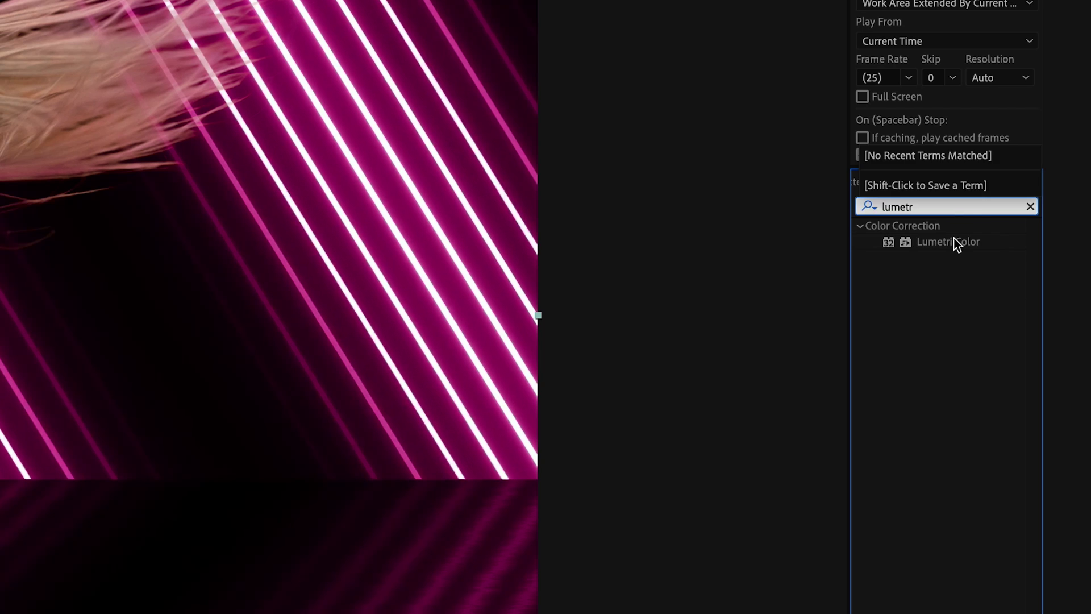
pyautogui.moveTo(958, 244); pyautogui.dragTo(0, 260)
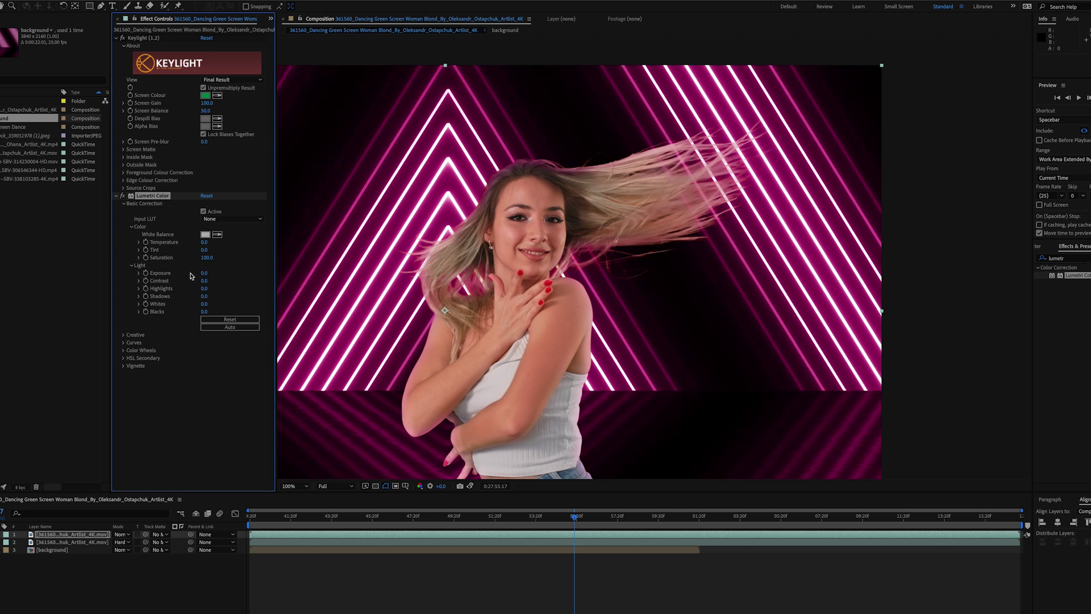
pyautogui.moveTo(203, 249); pyautogui.dragTo(265, 290)
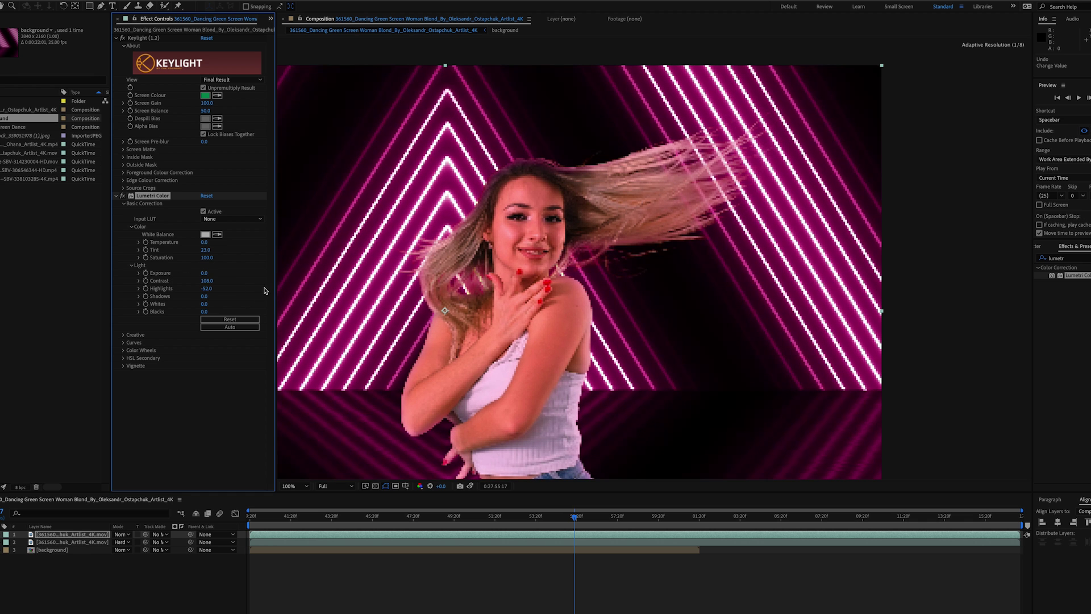
pyautogui.press(',')
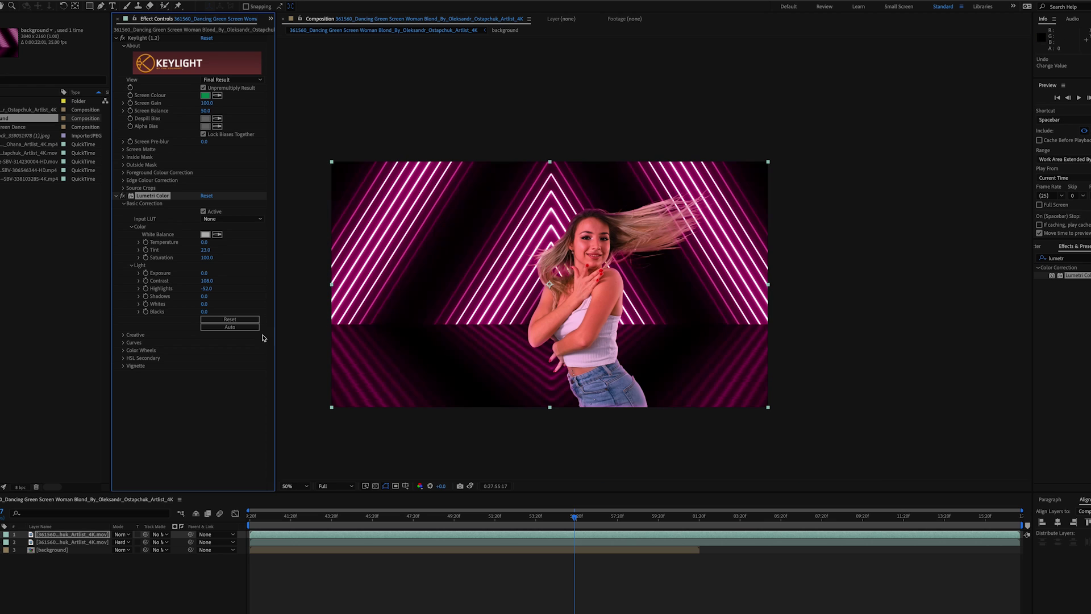